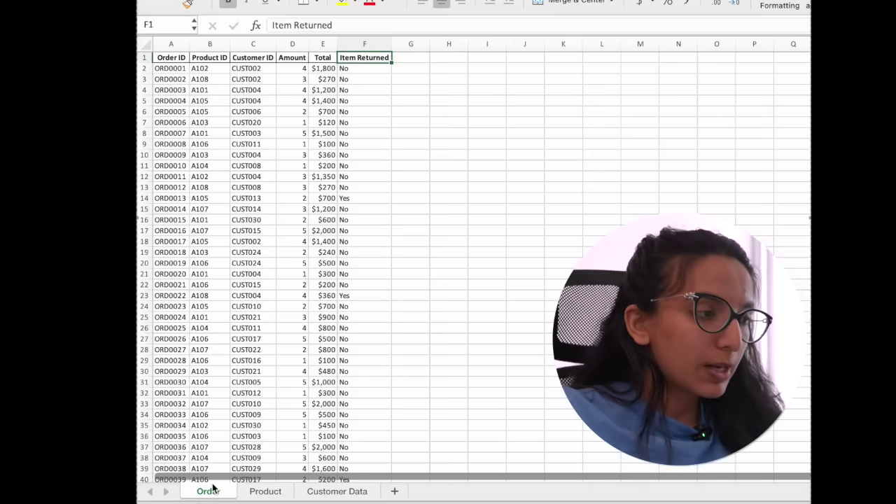
Step: Review the Product, Order and Customer Data sheets to see which columns each one holds
left_click(264, 490)
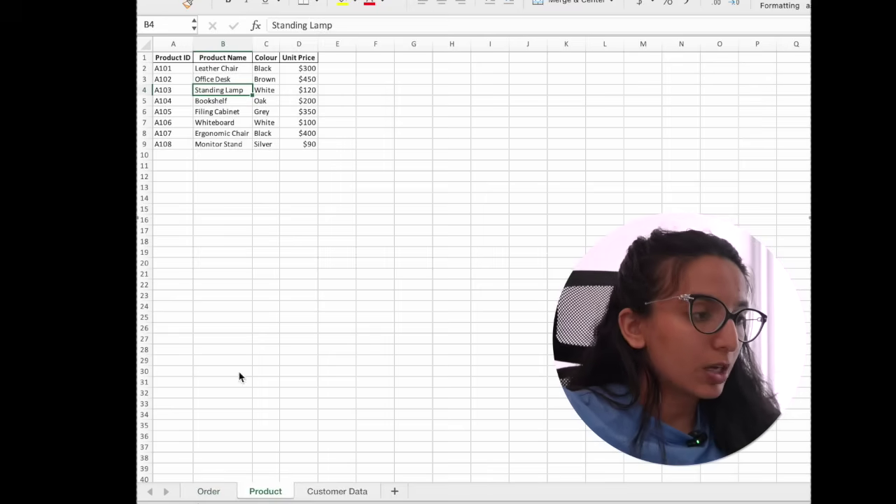
left_click(210, 492)
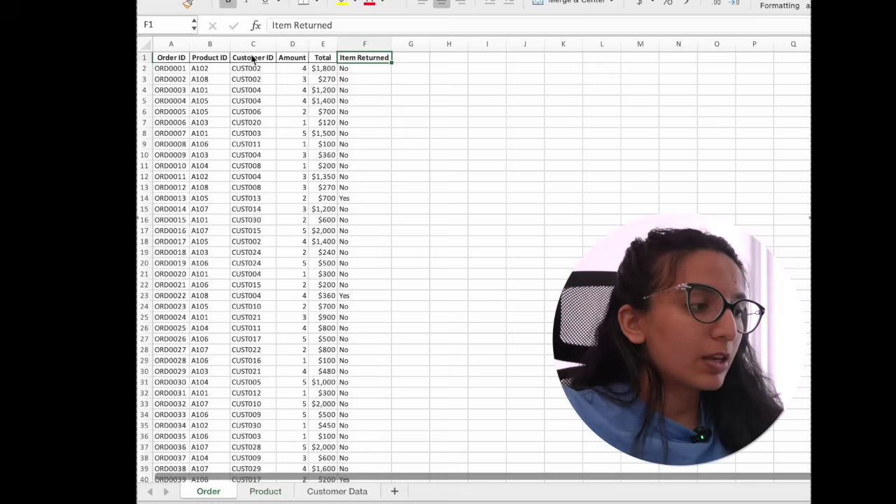
left_click(337, 491)
left_click(229, 113)
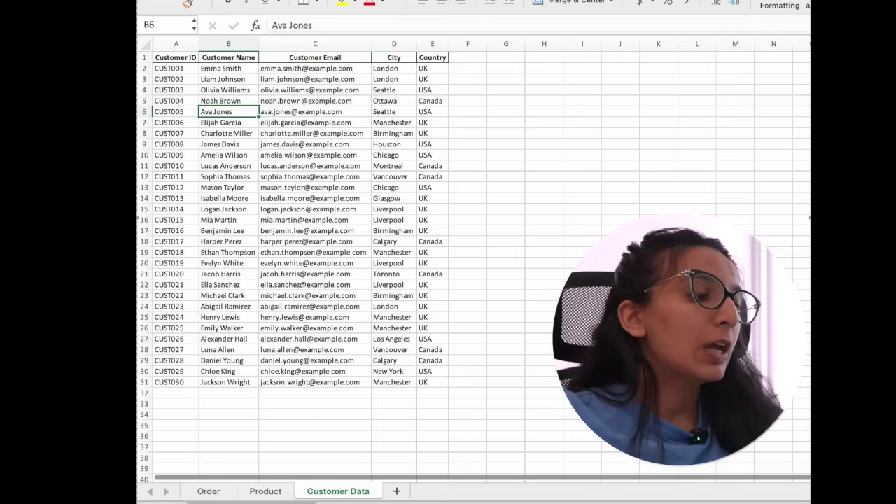
left_click(209, 491)
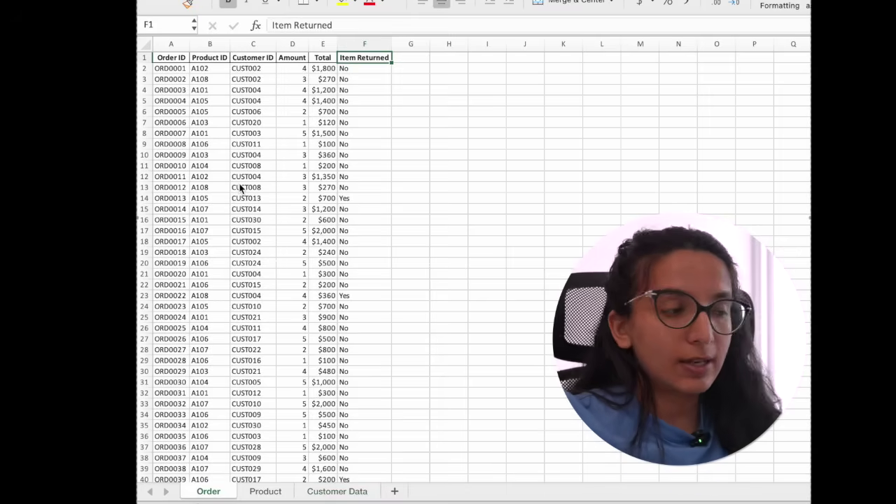
Step: Add the header "Country" in cell G1 of the Order sheet
left_click(410, 60)
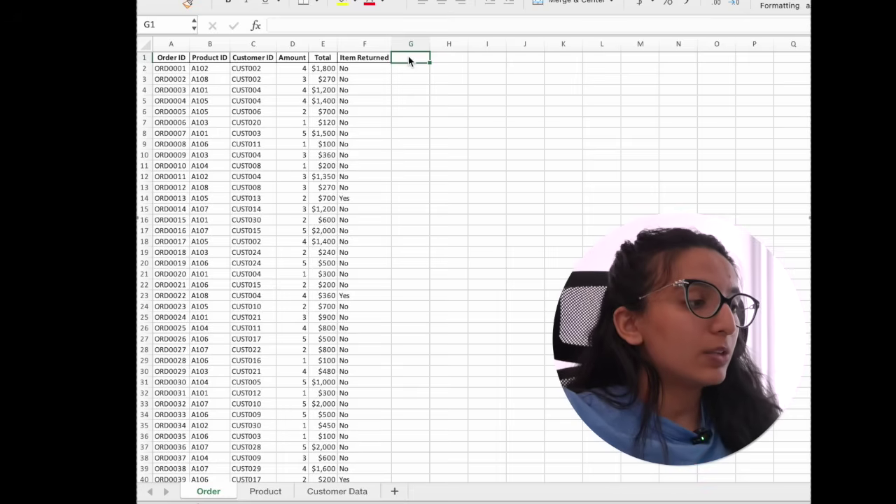
type("Country")
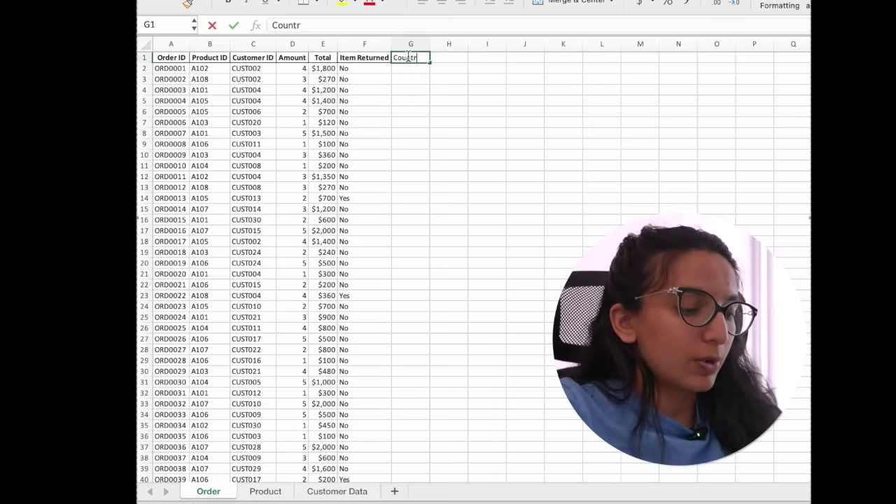
key("Return")
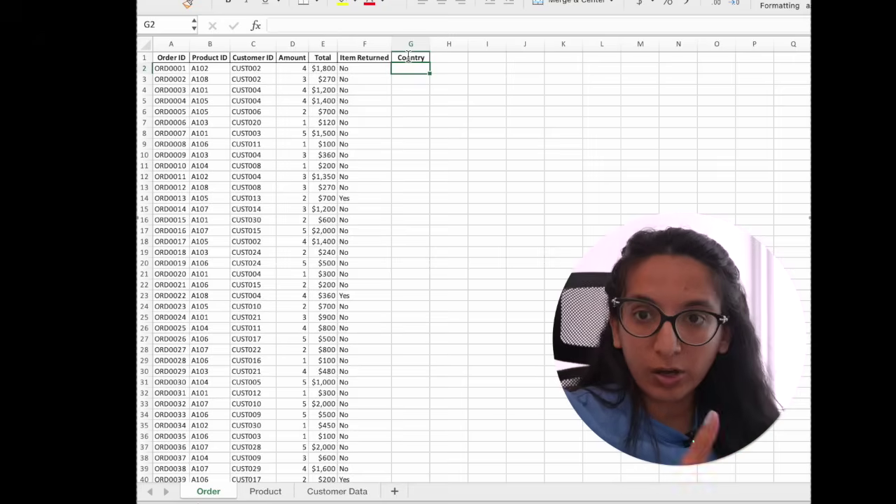
Step: Check the first order's customer ID against the Customer Data sheet, and select cell G2 on the Order sheet
left_click(269, 70)
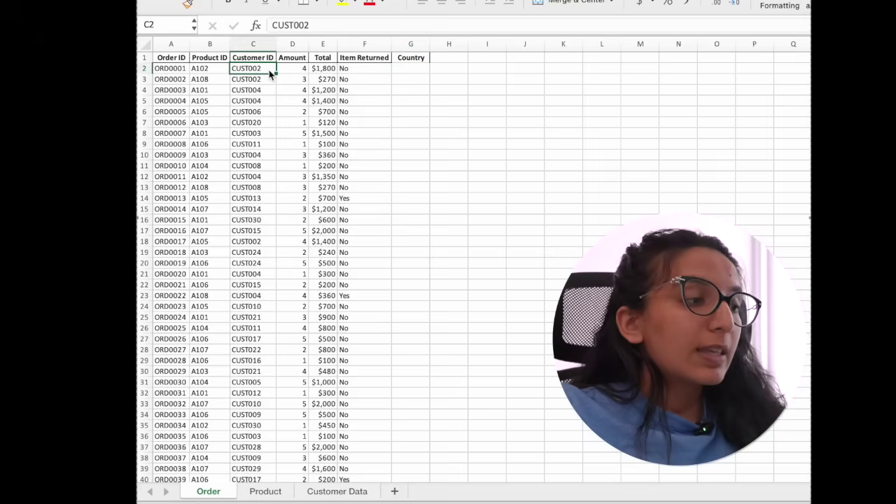
left_click(343, 492)
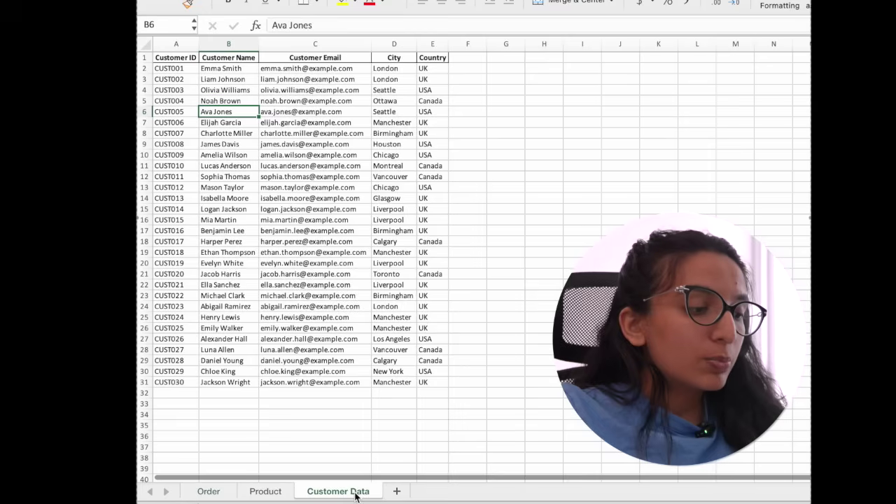
left_click(209, 491)
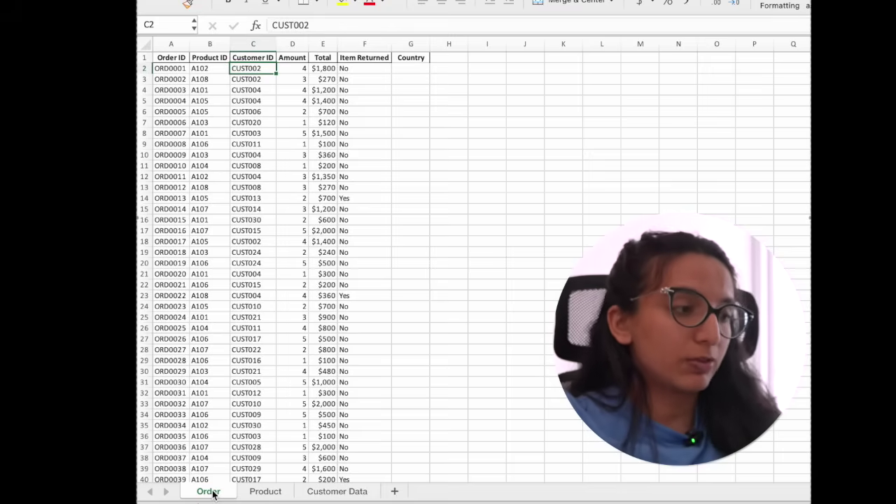
left_click(410, 59)
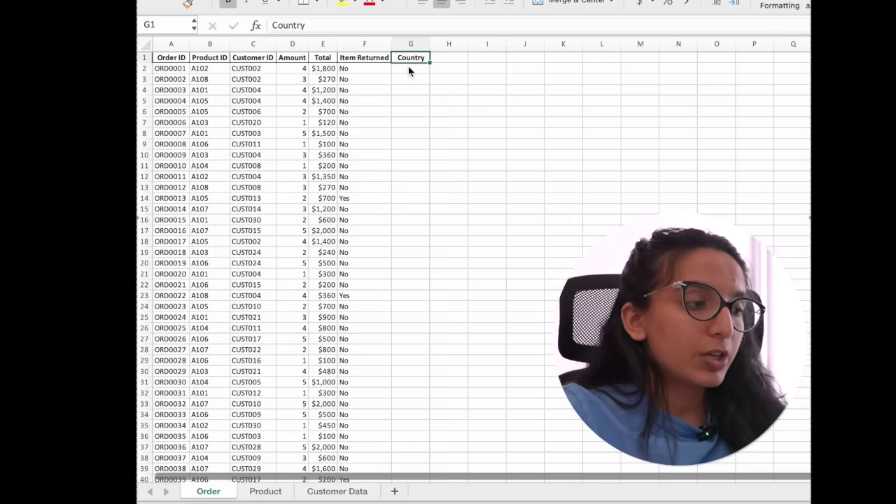
left_click(408, 68)
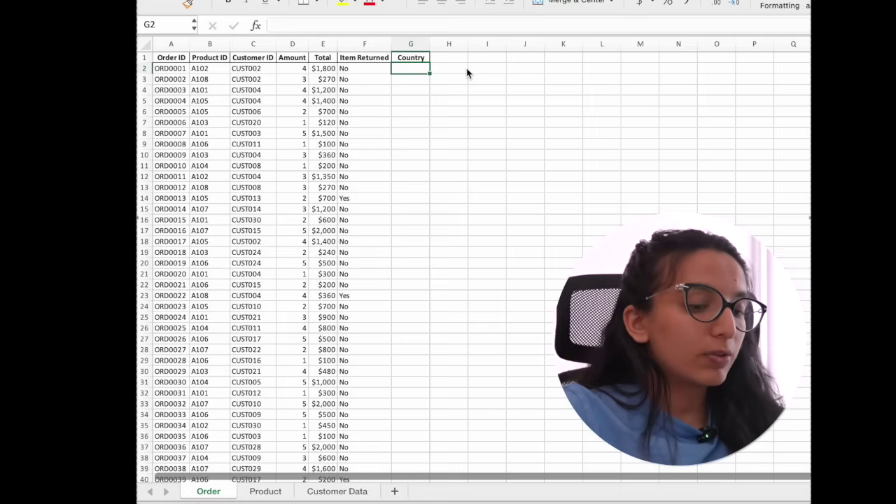
type("=")
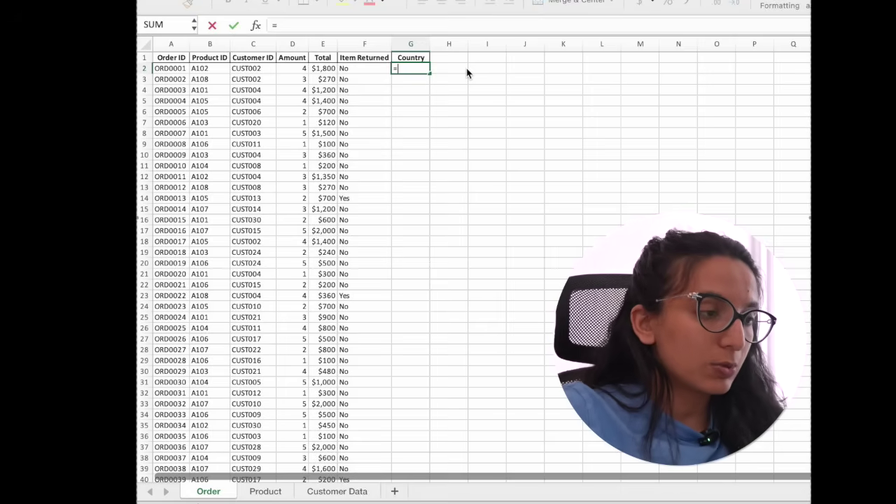
type("vlo")
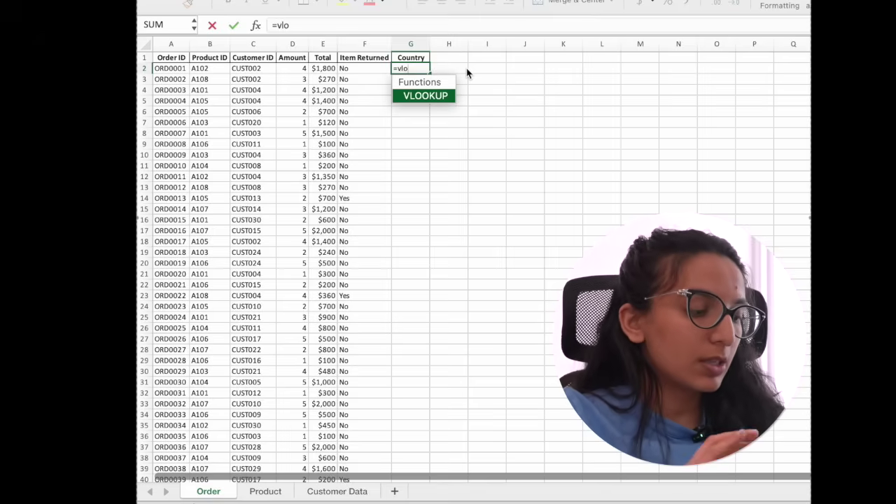
key("Tab")
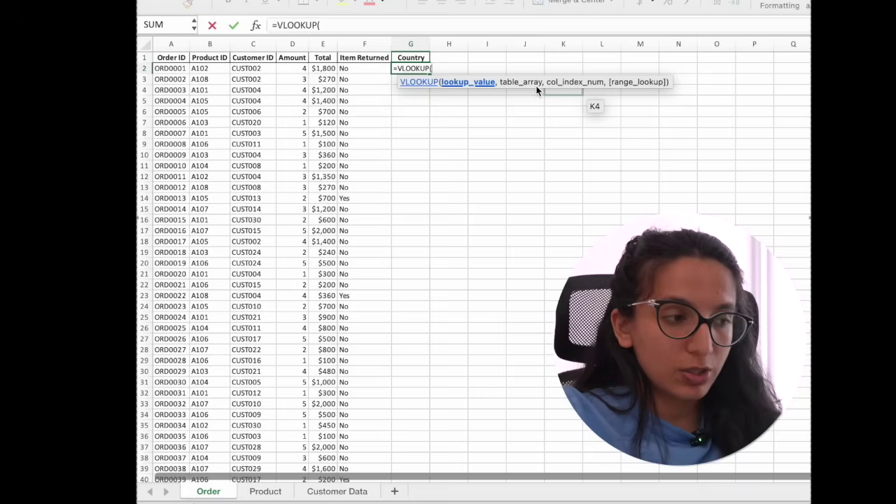
key("Escape")
Step: Enter a VLOOKUP in G2 that looks up C2 in columns A:E of the Customer Data sheet and returns column 5
type("=v")
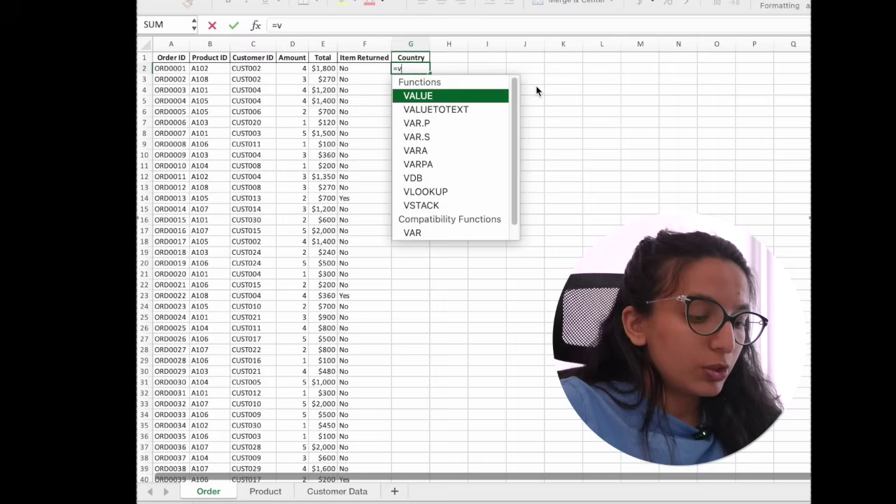
type("lookup(")
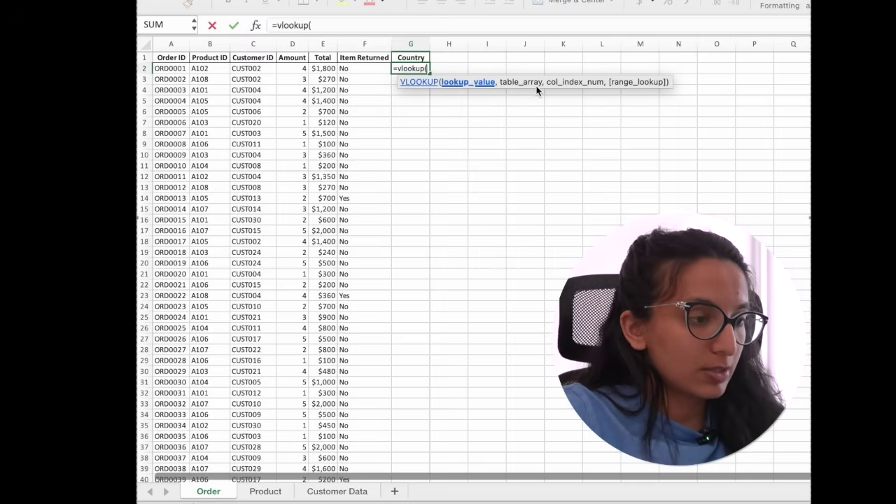
left_click(246, 68)
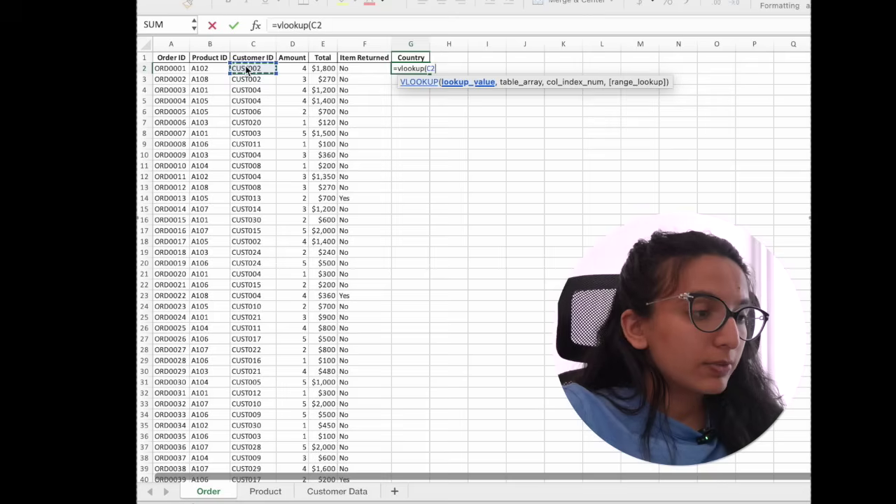
type(",")
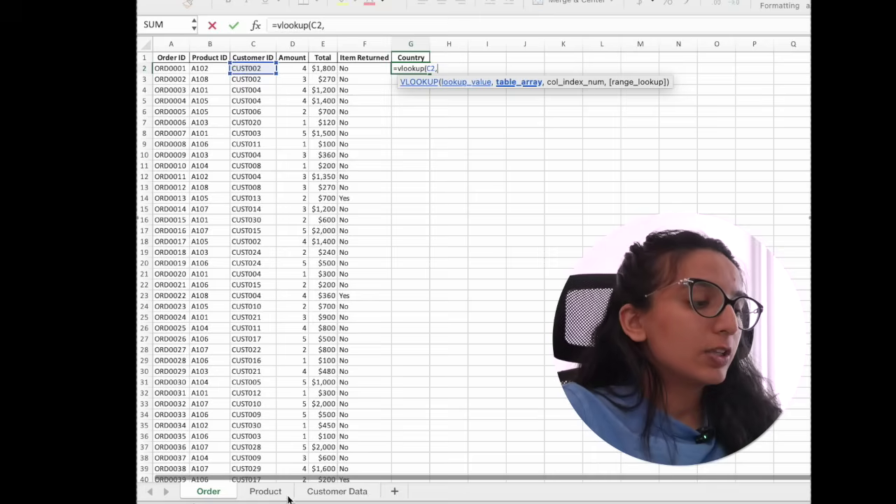
left_click(336, 491)
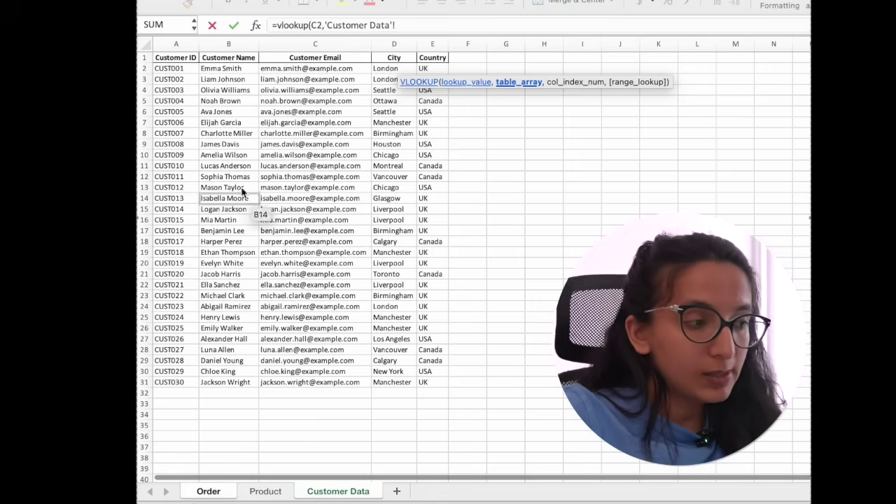
left_click_drag(177, 44, 427, 43)
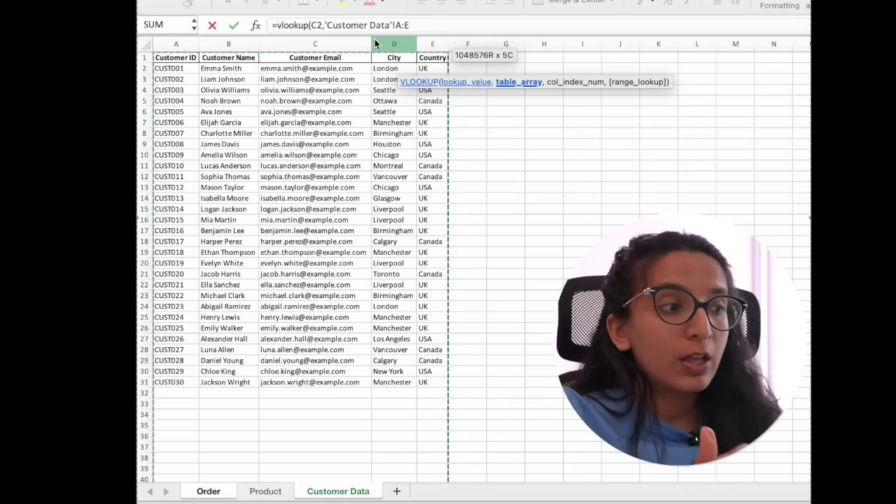
left_click(445, 25)
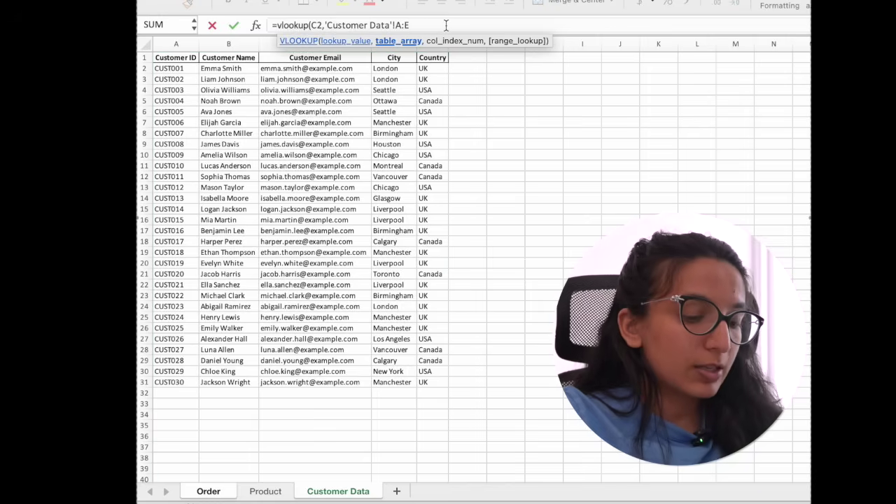
type(",")
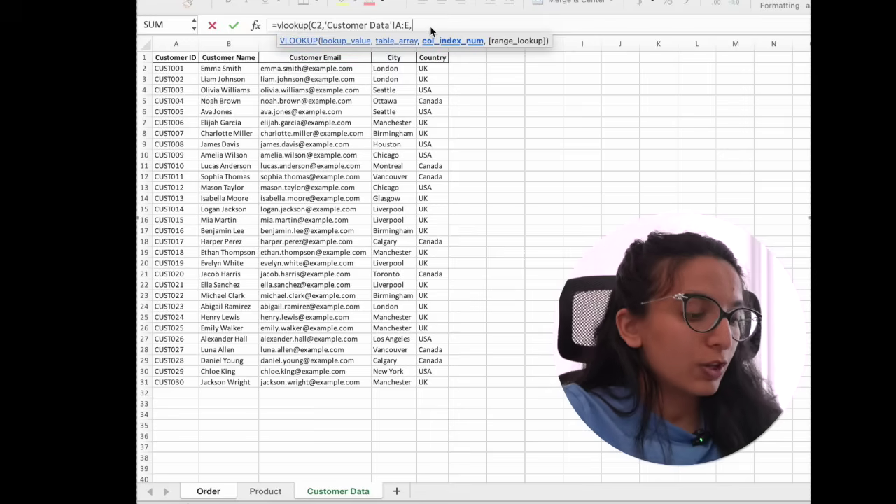
type("5)")
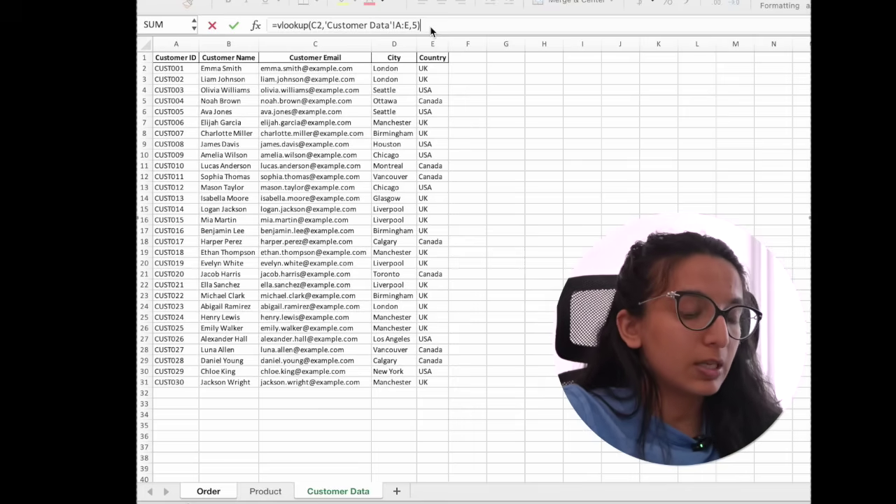
key("Return")
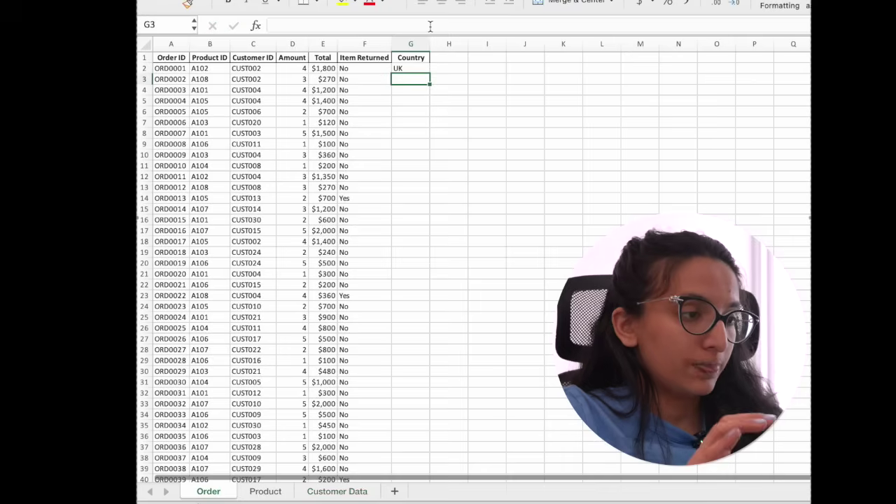
Step: Verify the country returned for the first order by locating its customer's row in the Customer Data sheet
left_click(240, 69)
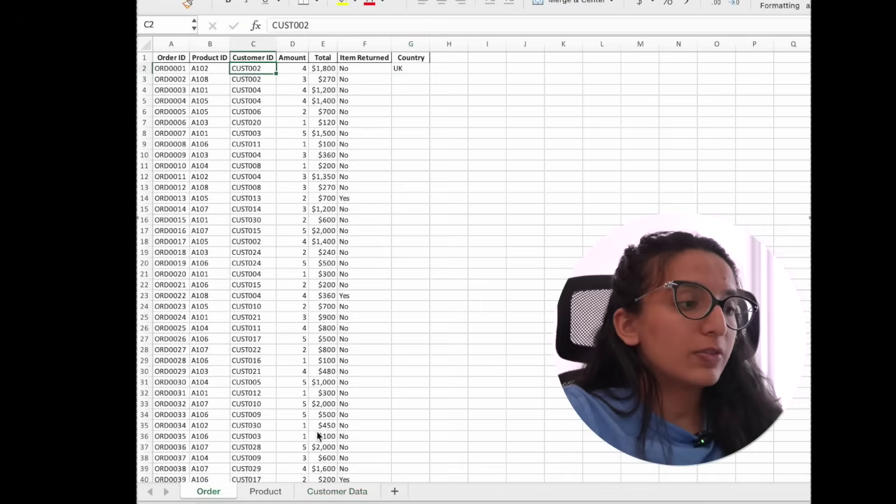
left_click(329, 494)
left_click(181, 88)
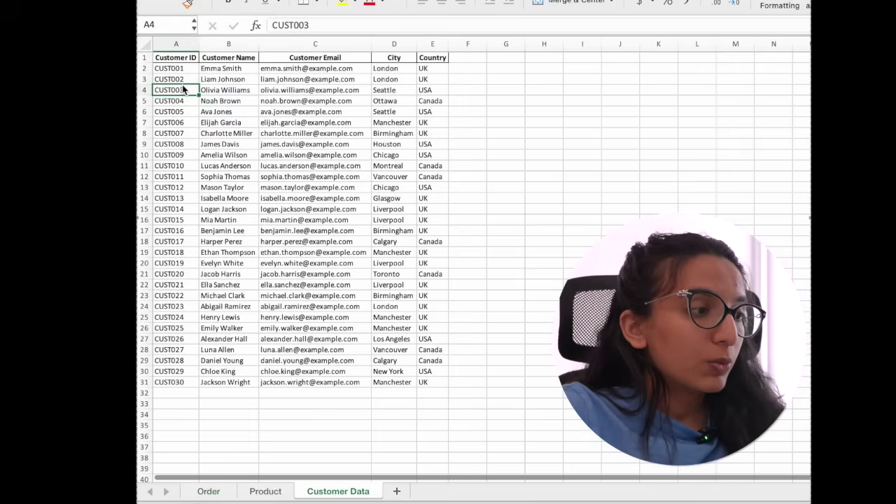
left_click(176, 79)
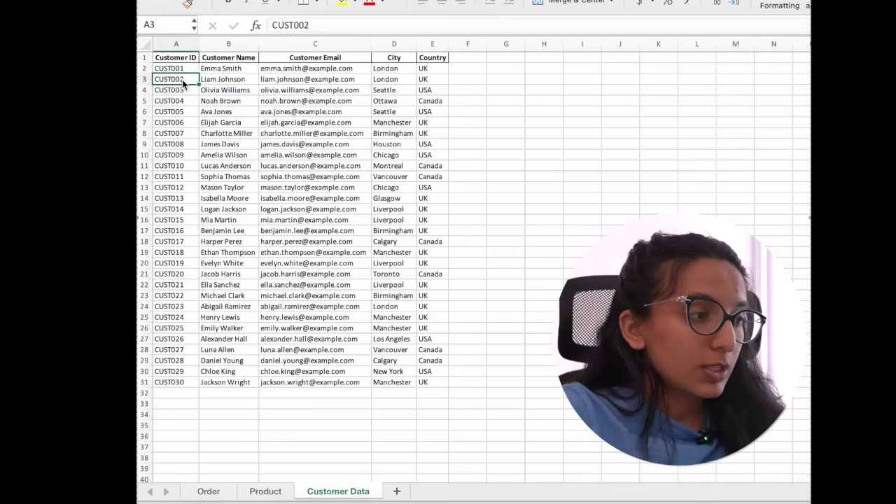
left_click(143, 79)
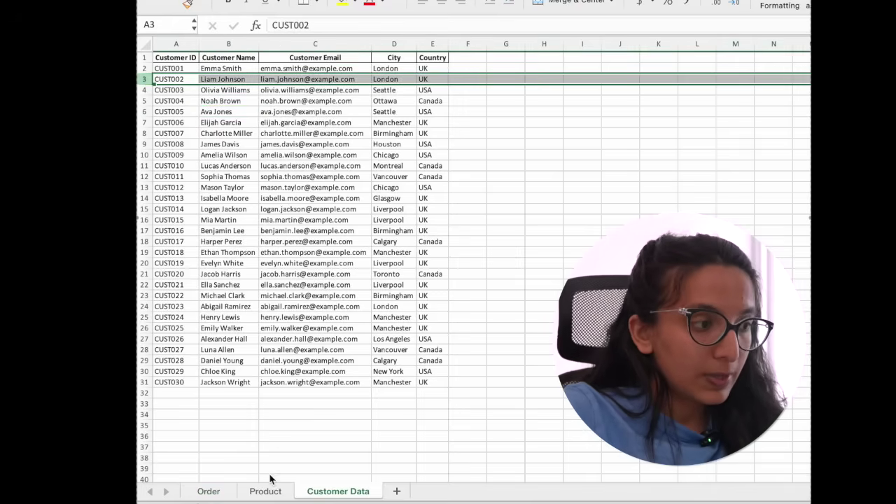
Step: Fill the VLOOKUP formula from G2 down the whole Country column of the Order sheet
left_click(223, 494)
left_click(423, 61)
left_click(426, 72)
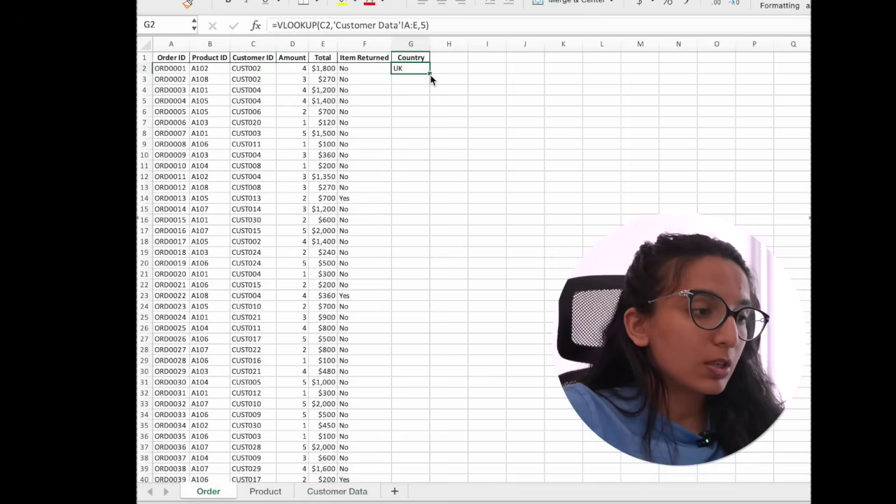
double_click(430, 73)
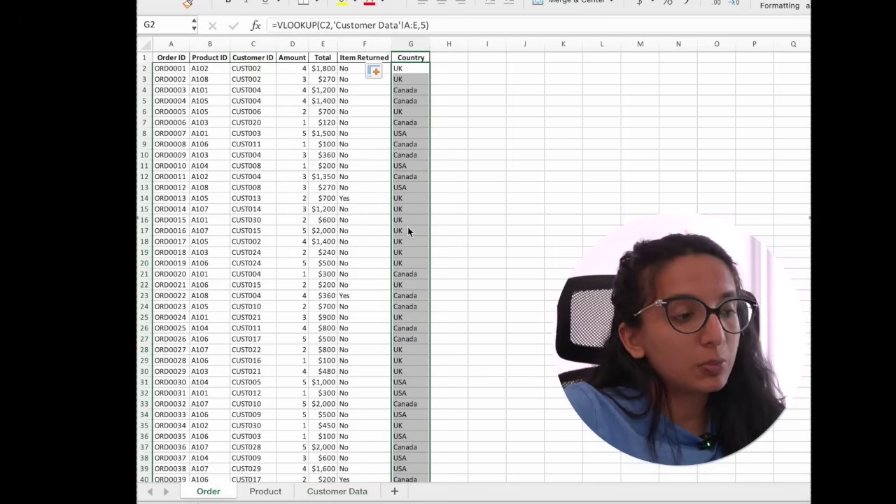
Step: Check the country looked up for the order in row 4 against its customer's row in the Customer Data sheet
left_click(410, 200)
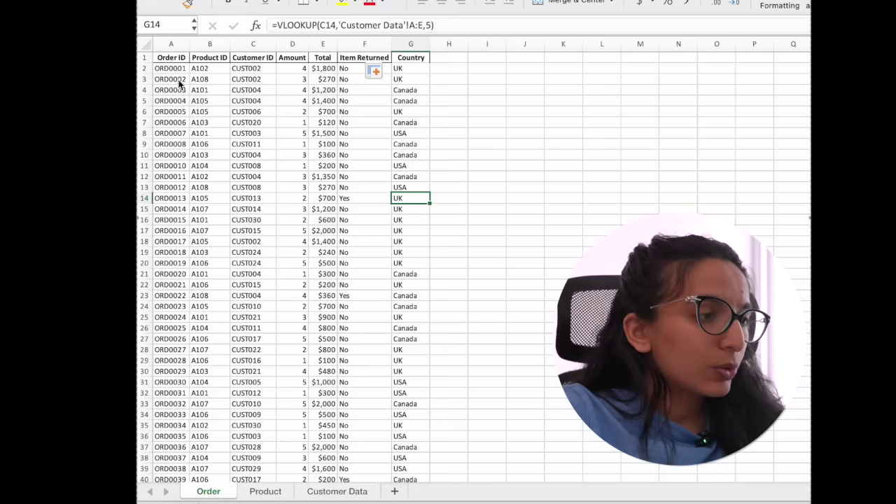
left_click(259, 91)
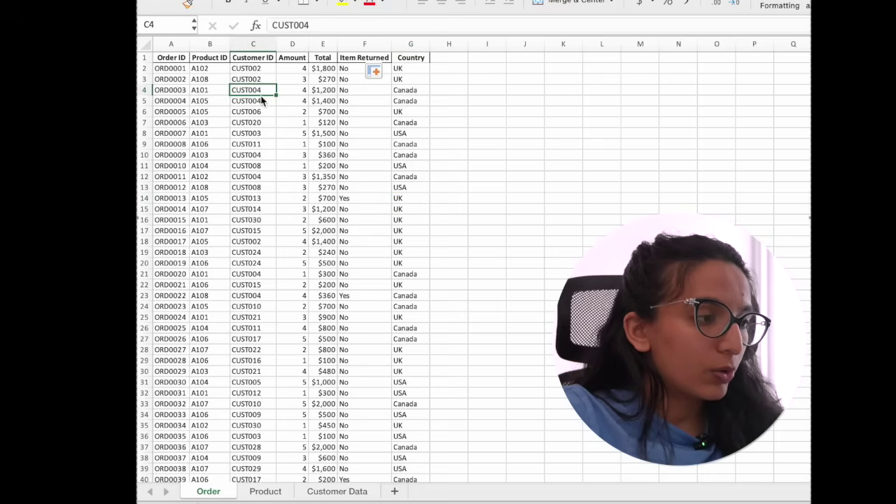
left_click(341, 492)
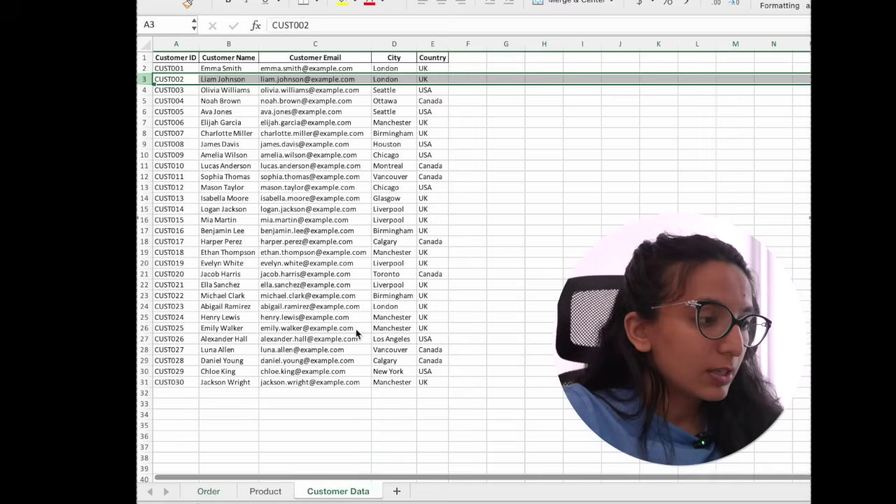
left_click(179, 102)
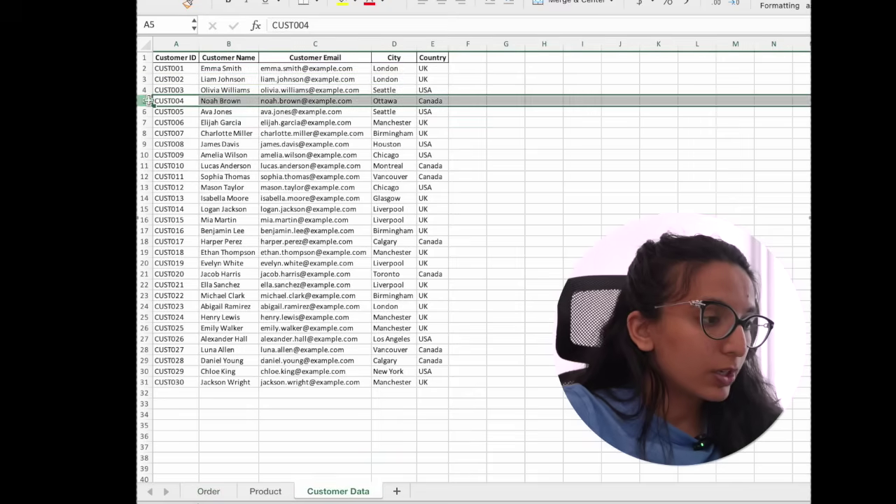
Step: Add a Product Name header in H1 of the Order sheet and widen column H to fit it
left_click(221, 491)
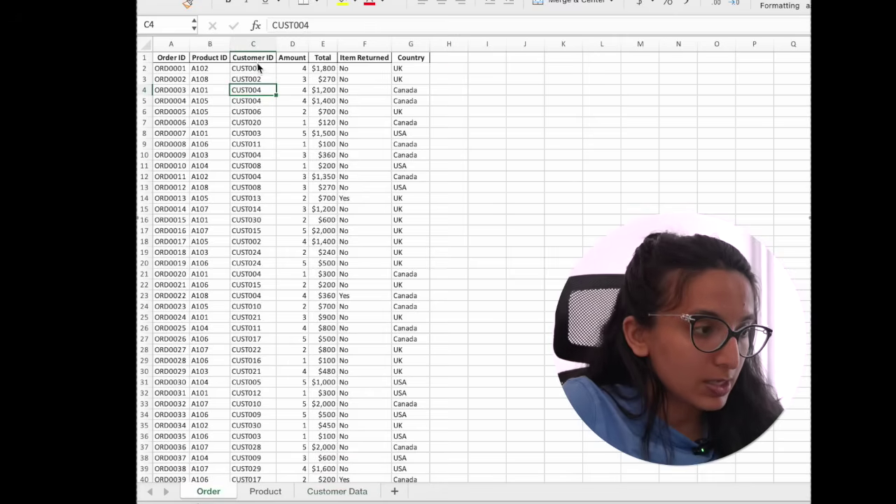
left_click(453, 60)
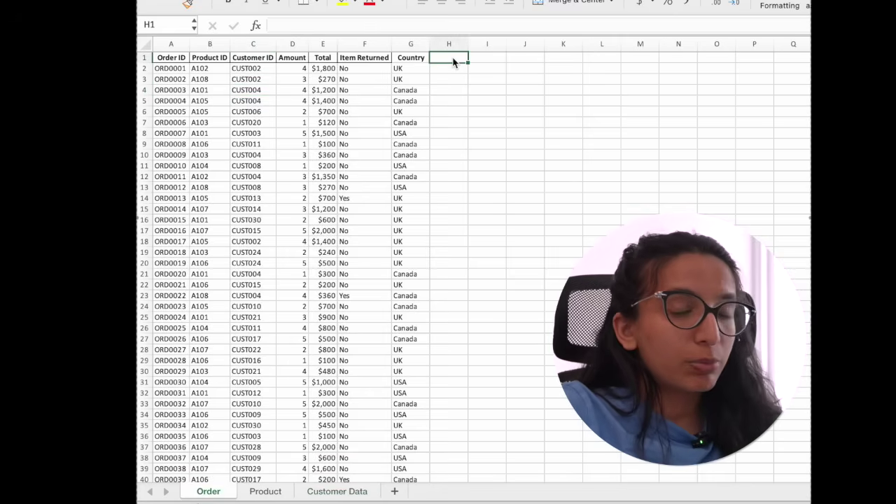
left_click(264, 491)
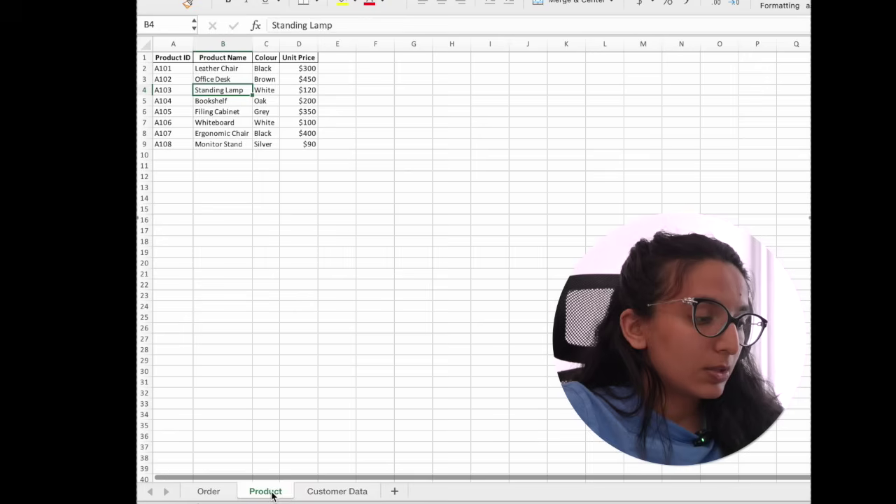
left_click(215, 493)
left_click(264, 492)
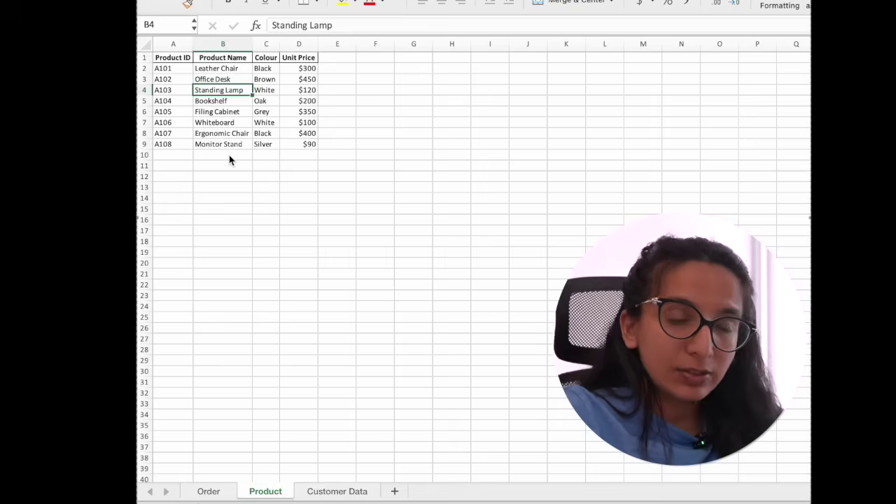
left_click(208, 491)
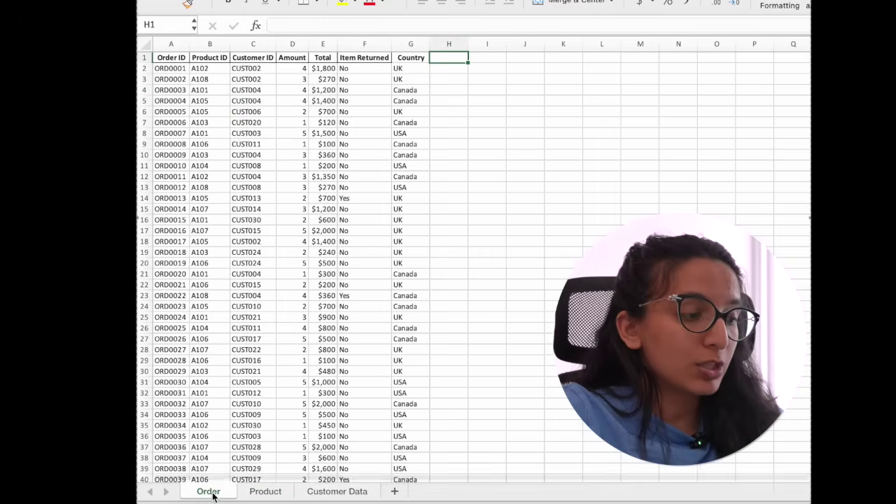
left_click(271, 70)
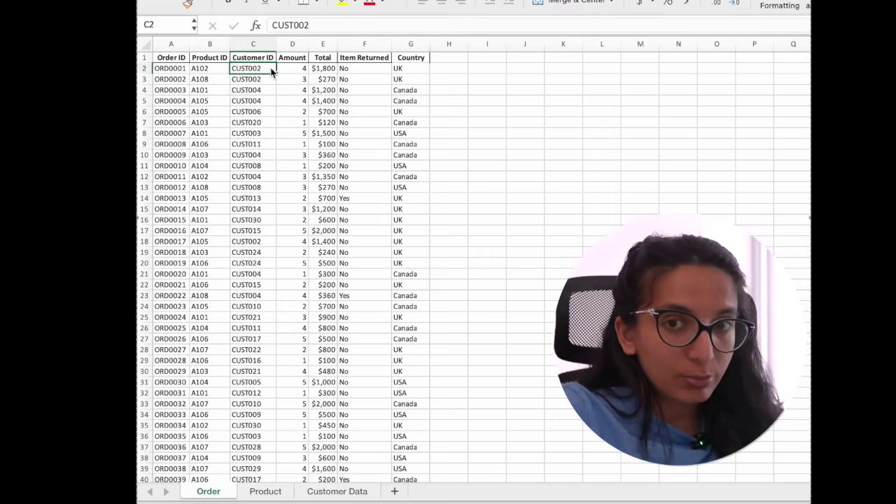
key("Left")
left_click(272, 71)
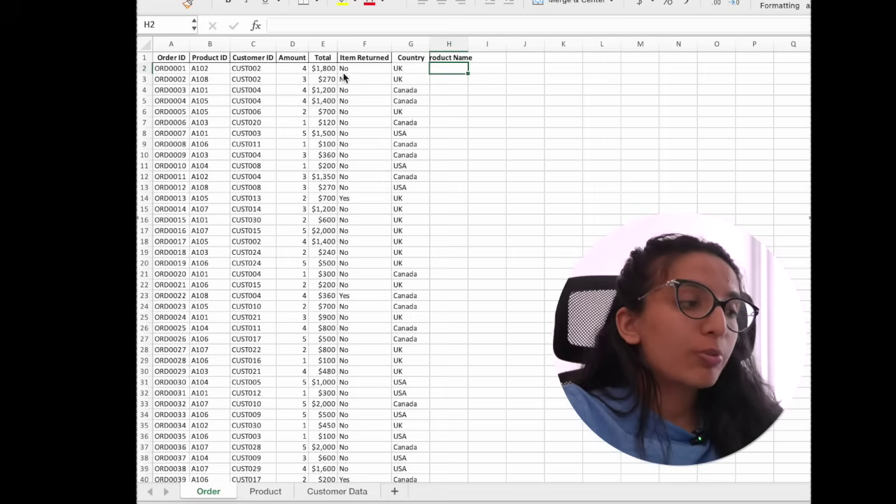
left_click(462, 68)
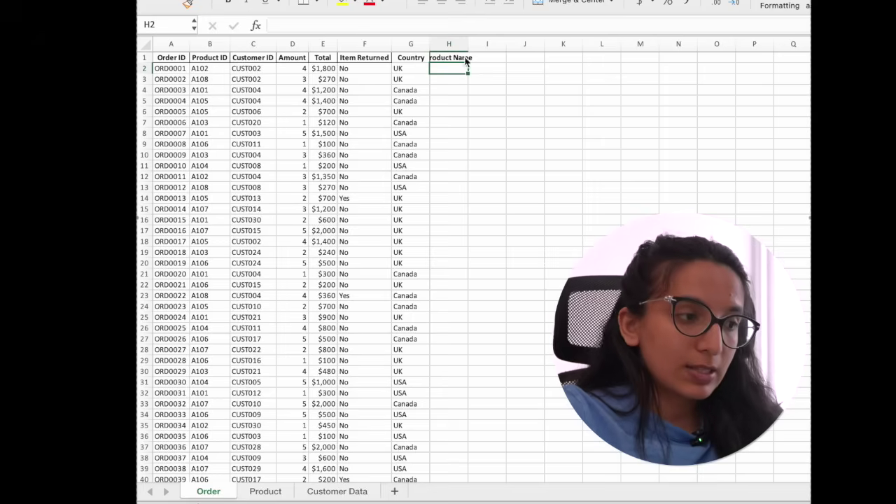
left_click_drag(468, 44, 483, 44)
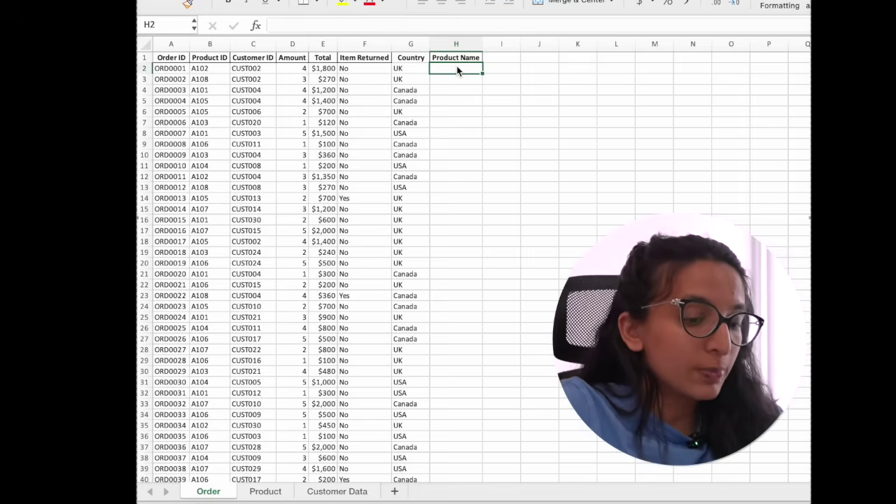
Step: Enter a VLOOKUP in H2 that looks up B2 in range A1:D9 of the Product sheet and returns column 2
type("=vl")
key("Tab")
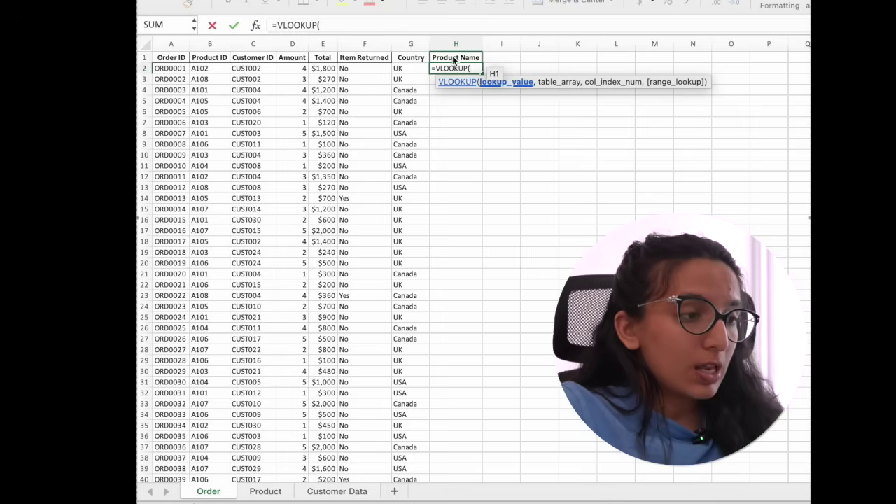
left_click(211, 67)
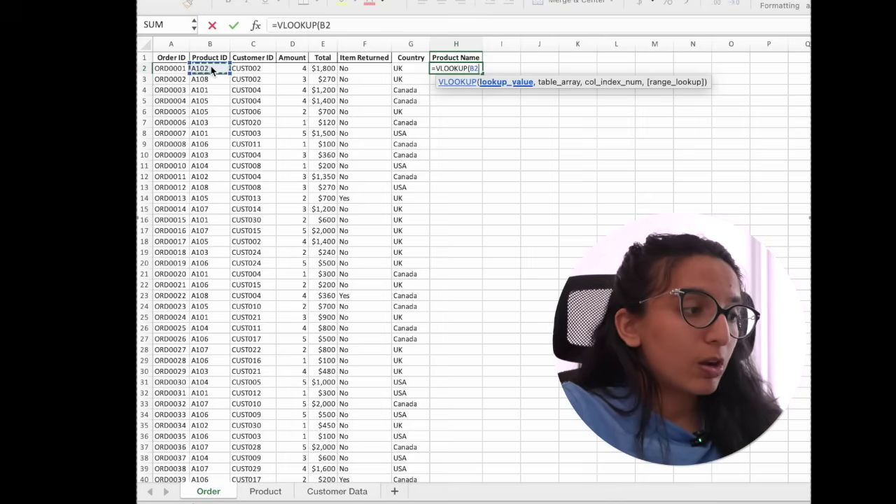
type(",")
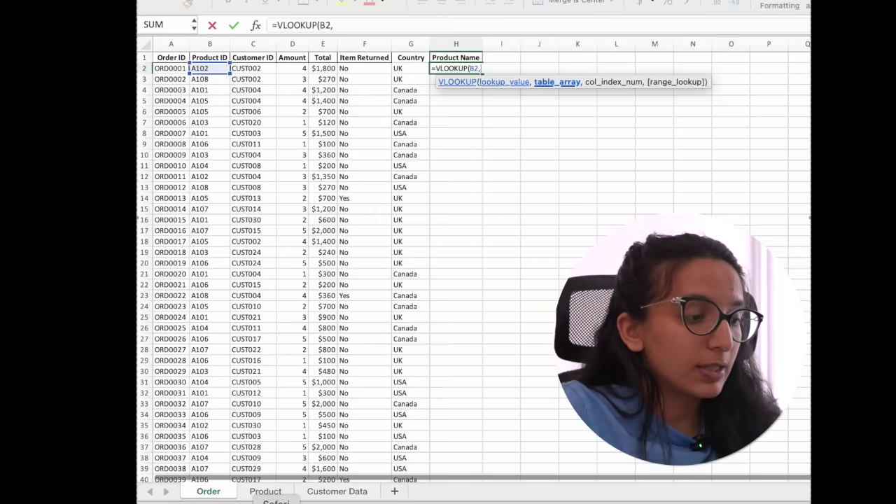
left_click(265, 491)
left_click_drag(176, 44, 299, 43)
left_click_drag(185, 59, 314, 152)
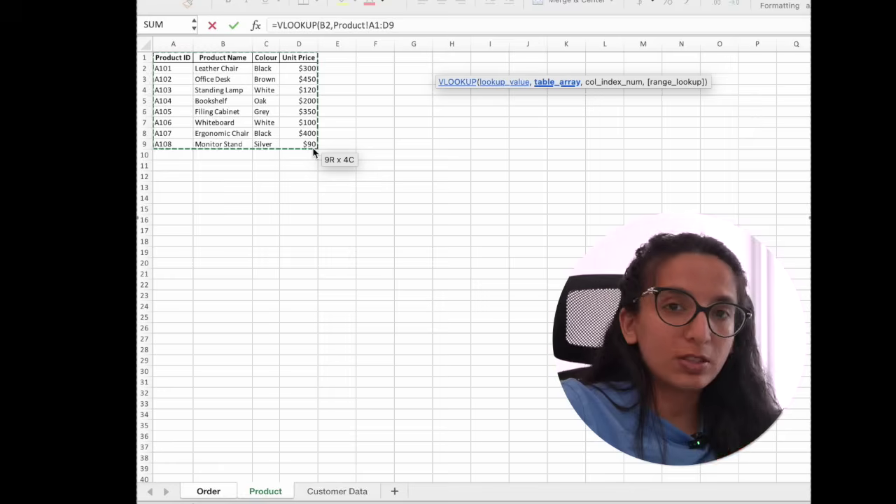
type(",")
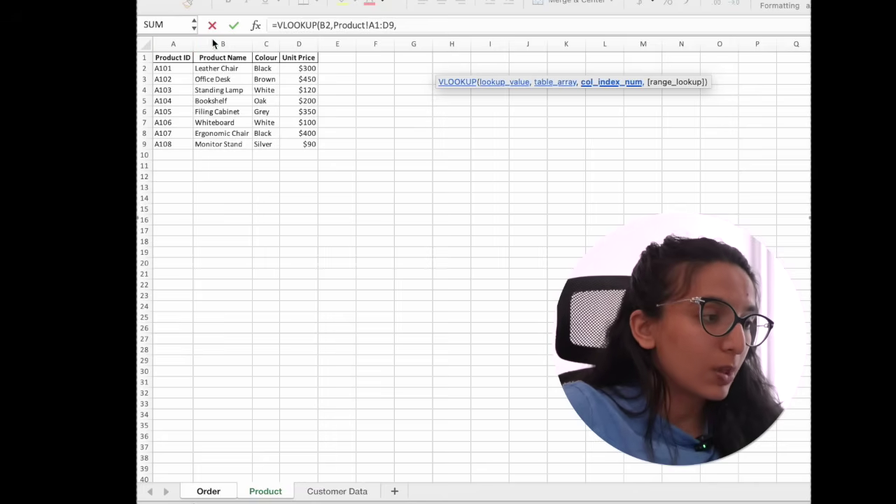
left_click(423, 24)
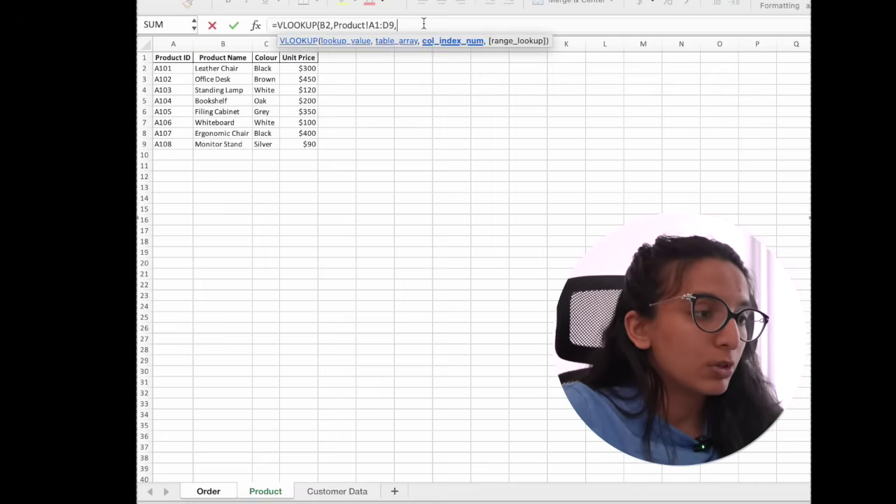
type("2)")
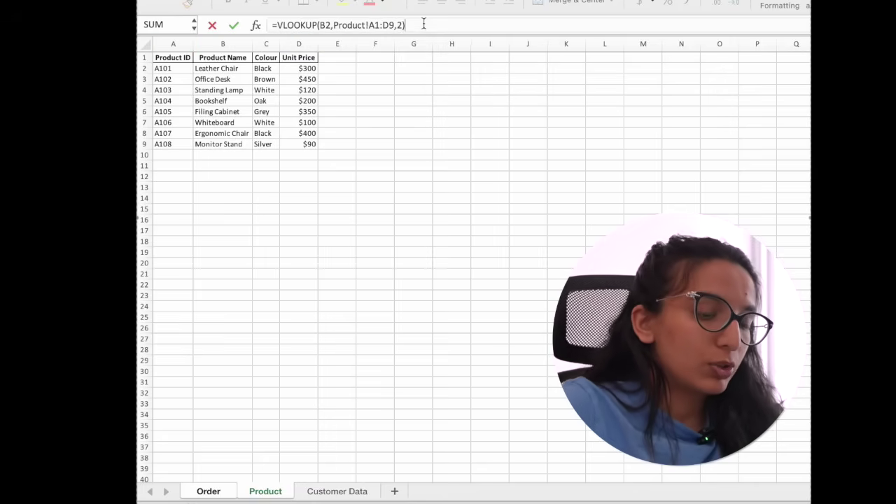
key("Return")
Step: Check the product name returned for the first order against its product ID's row in the Product sheet
left_click(454, 67)
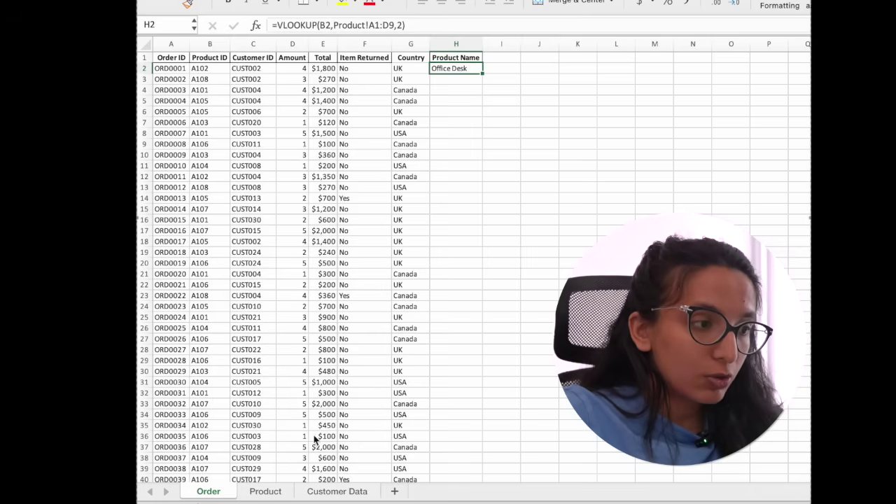
left_click(265, 491)
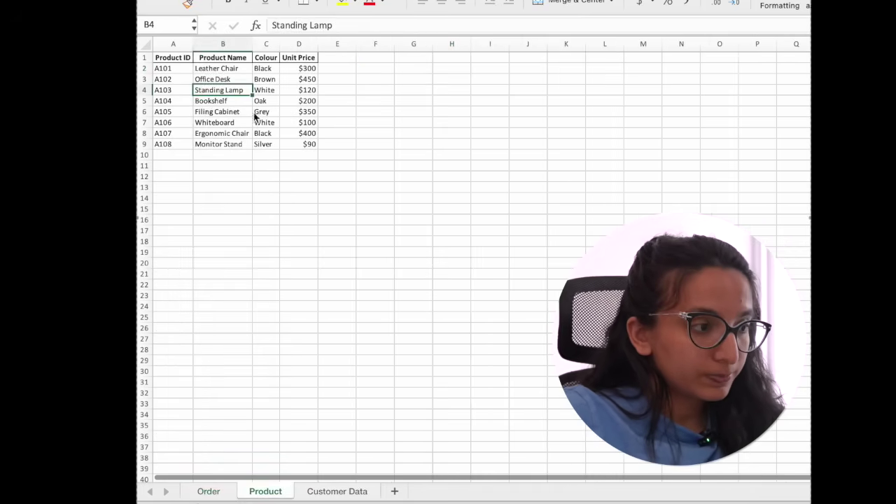
left_click(169, 81)
left_click(206, 81)
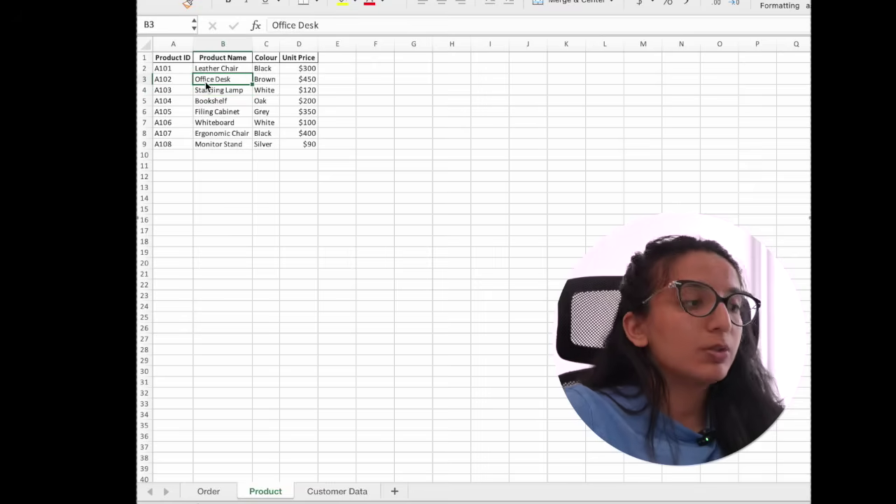
Step: Fill the VLOOKUP formula from H2 down the Product Name column of the Order sheet and inspect the copy in H15
left_click(209, 492)
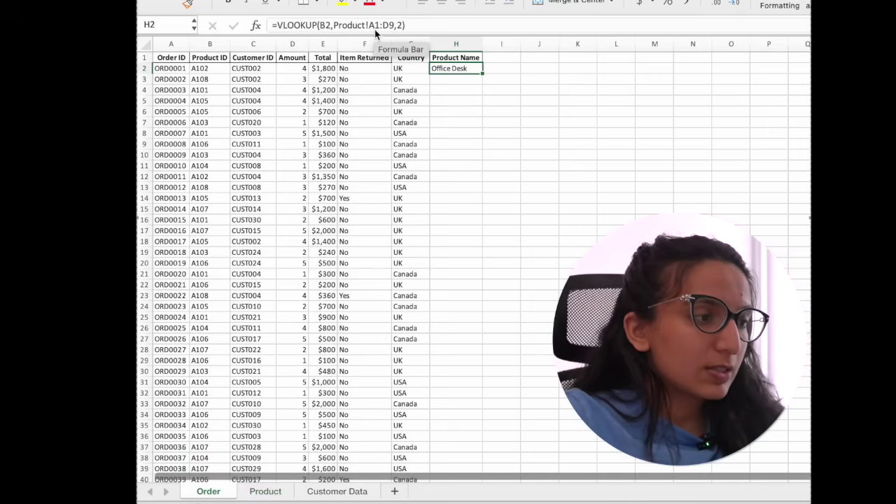
double_click(482, 74)
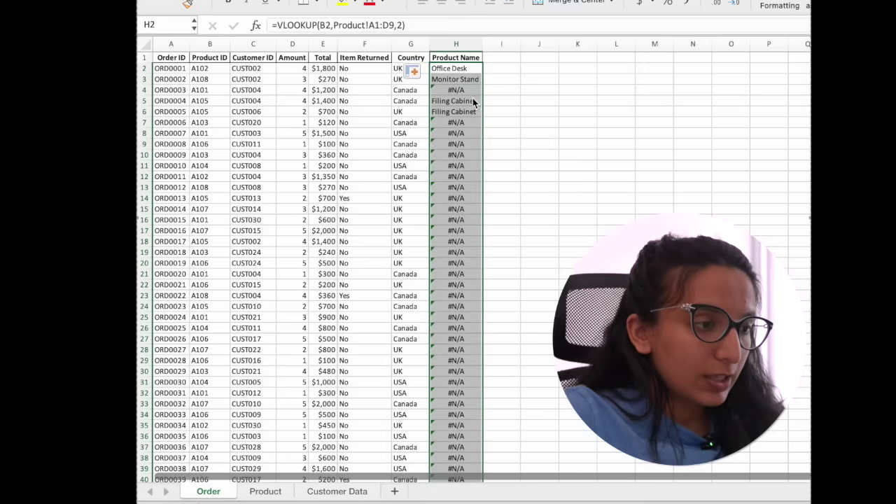
left_click(456, 209)
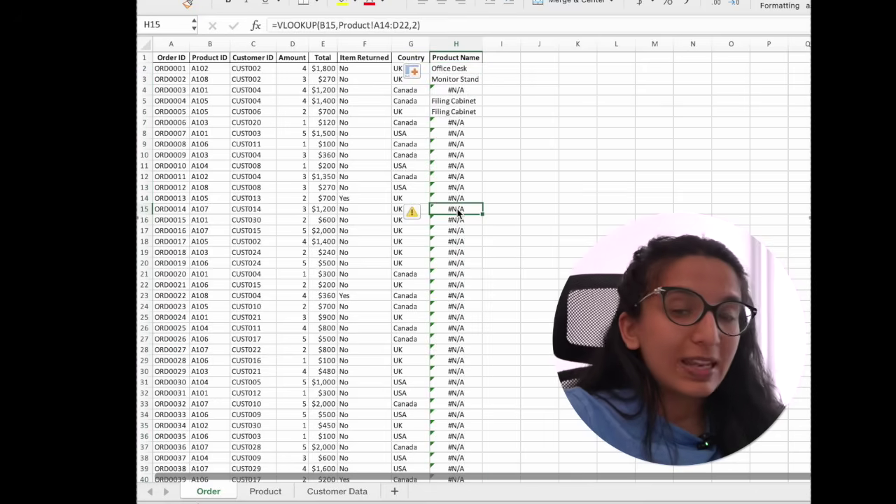
Step: Compare the table ranges in the formulas of H2, H3 and H4, and mark out H4's range A3:D11 on the Product sheet
left_click(473, 69)
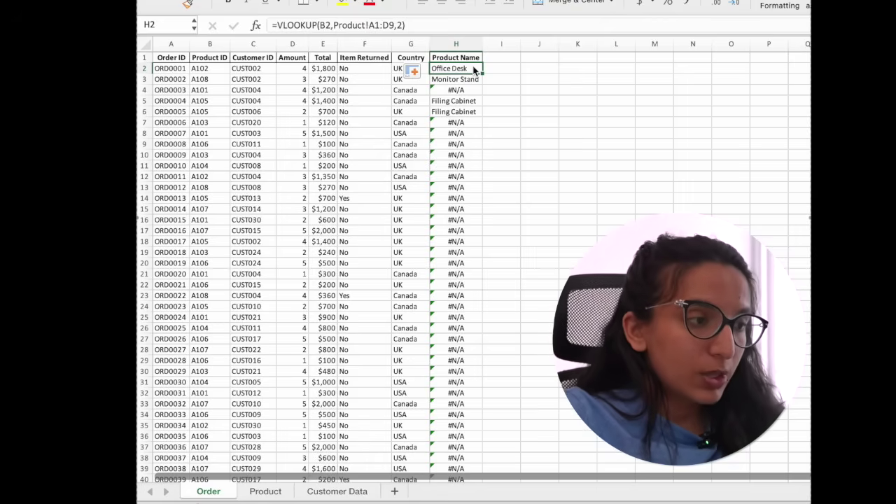
key("Down")
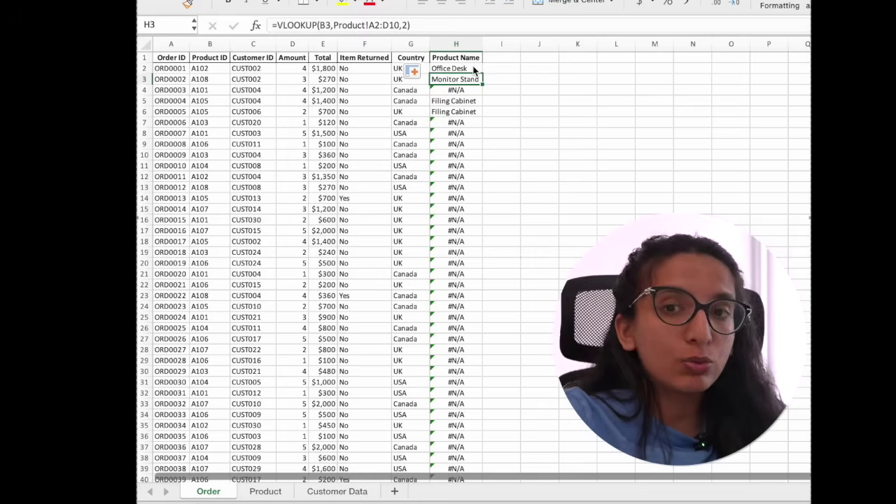
key("Down")
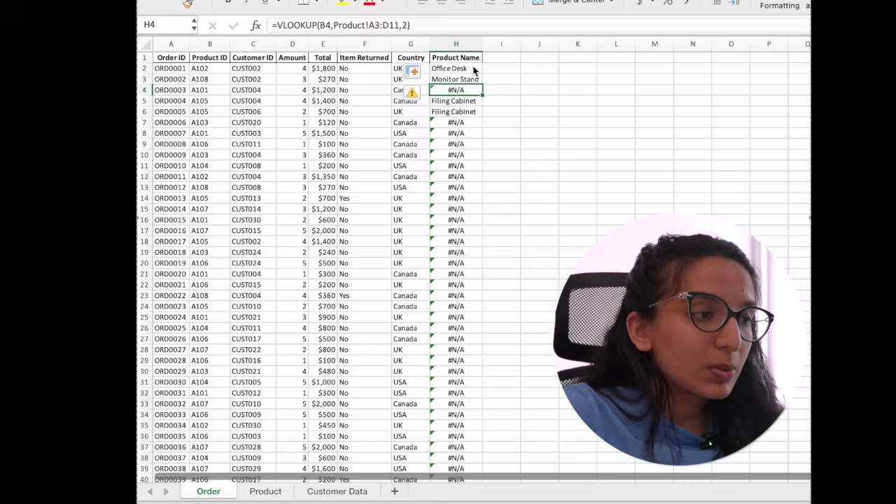
left_click(370, 25)
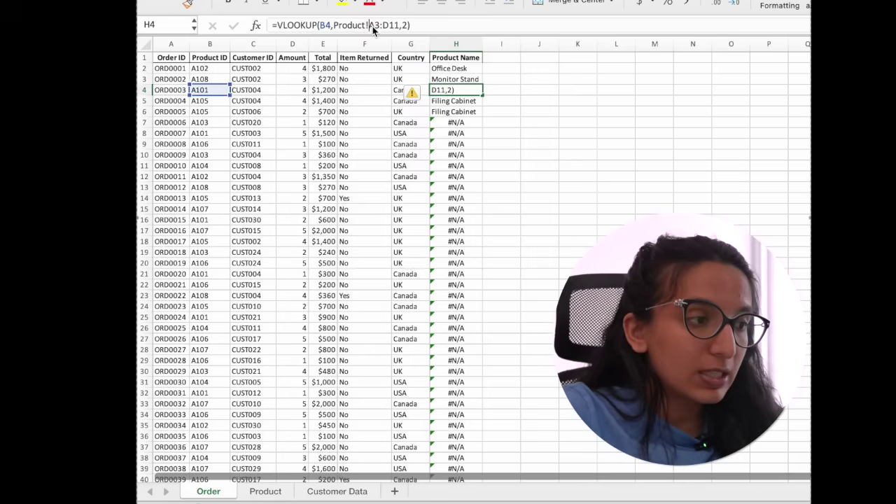
left_click_drag(395, 26, 399, 28)
key("Escape")
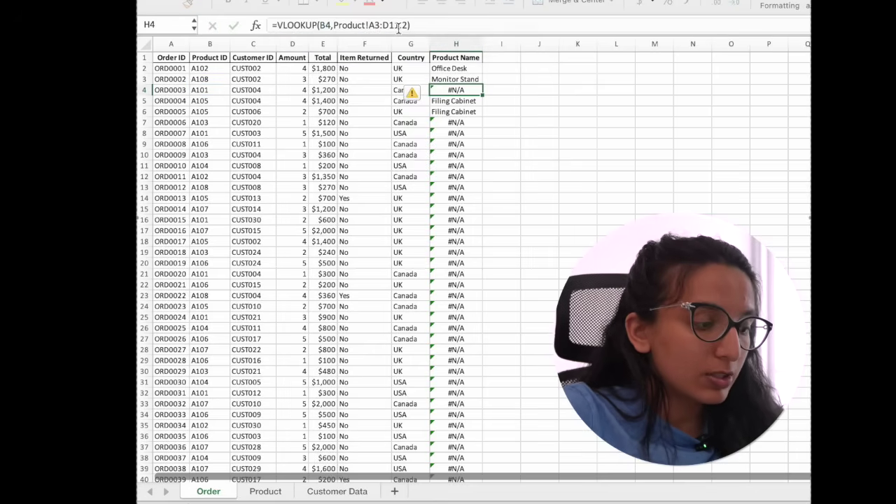
left_click(266, 491)
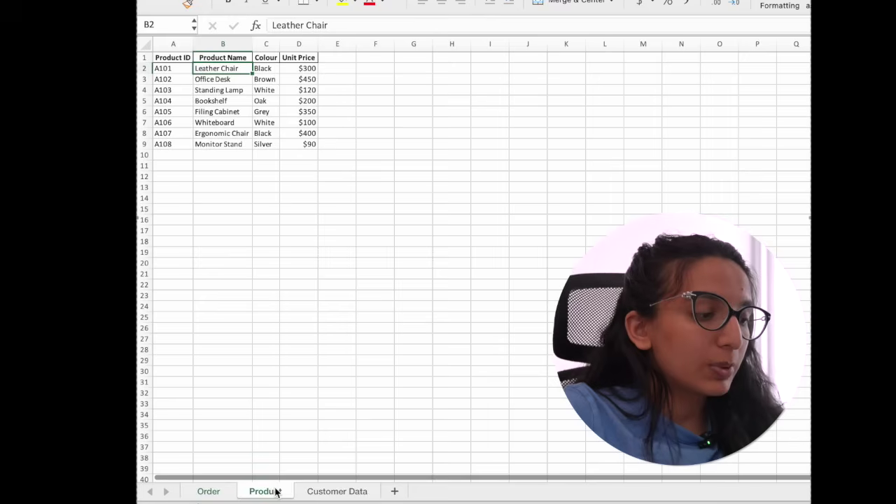
left_click_drag(160, 80, 278, 165)
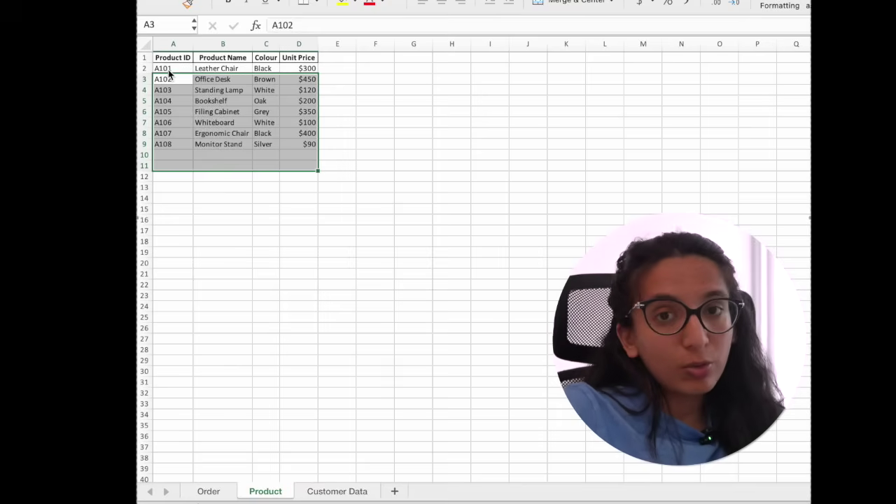
Step: Make the table range in H2's VLOOKUP on the Order sheet absolute, as $A$1:$D$9
left_click(331, 491)
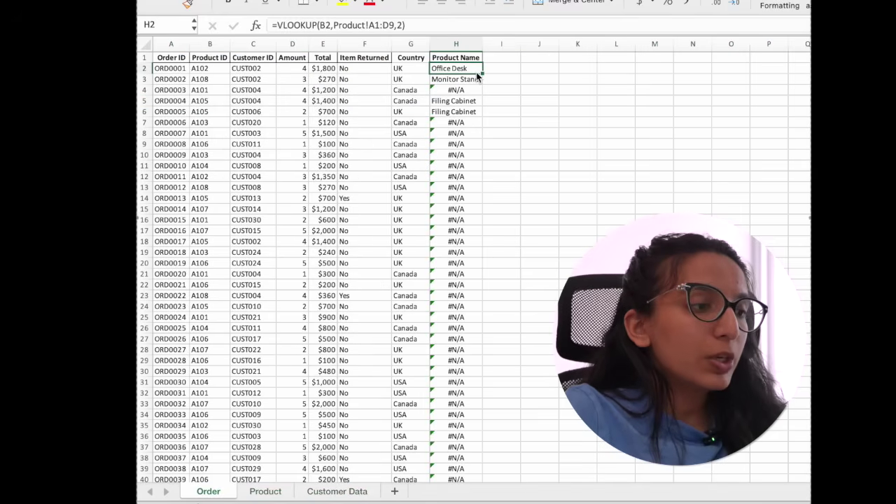
left_click(375, 25)
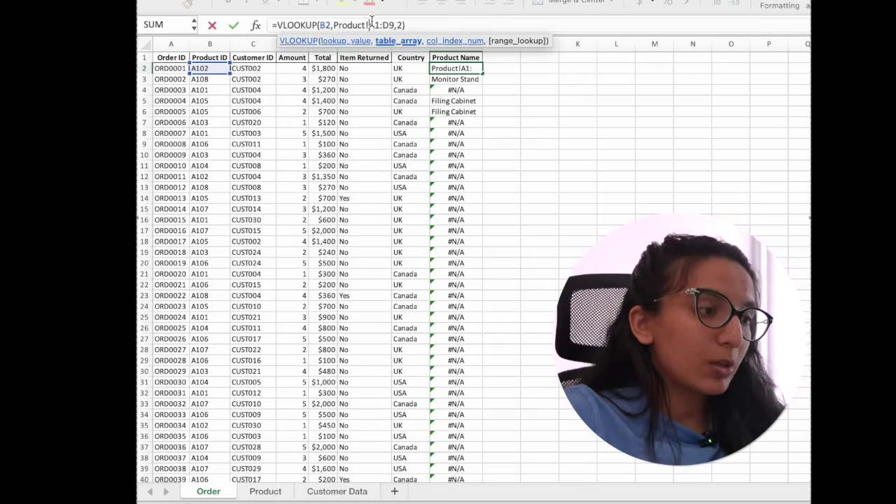
left_click_drag(370, 25, 393, 28)
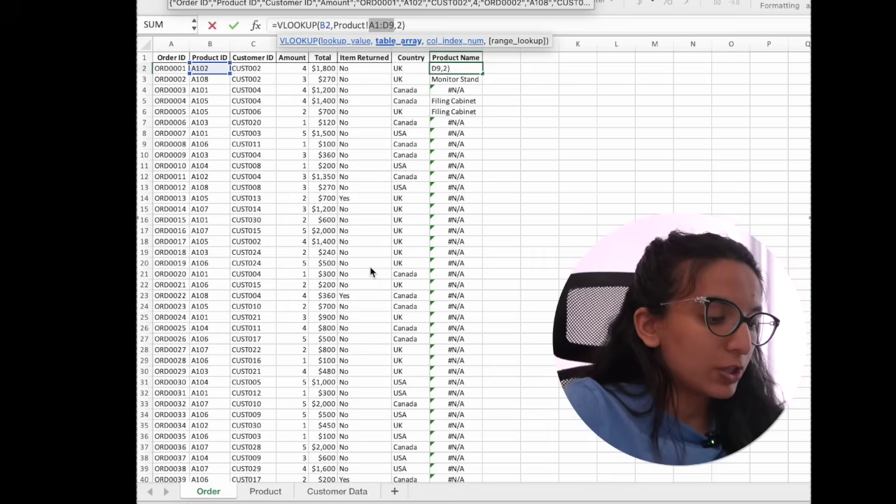
key("F4")
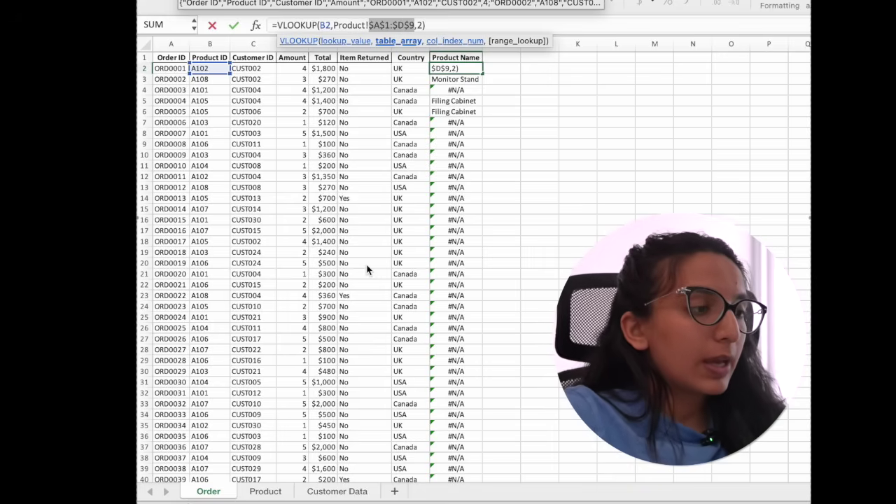
key("Return")
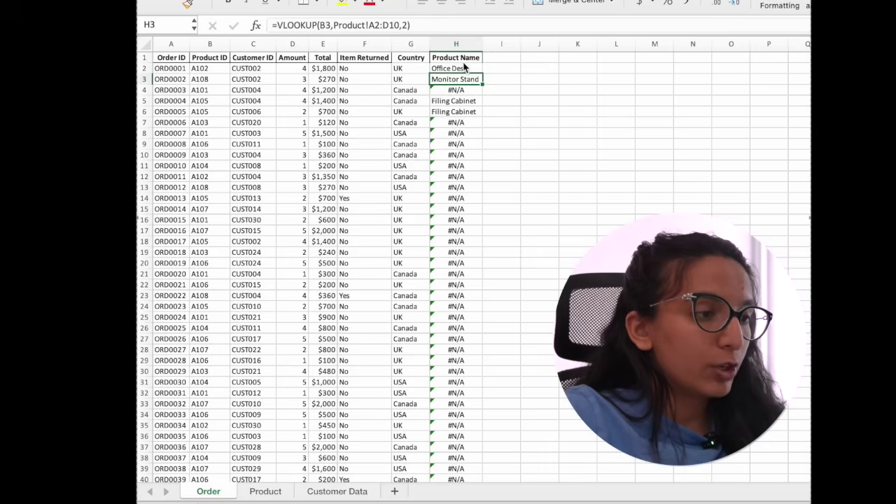
left_click(463, 70)
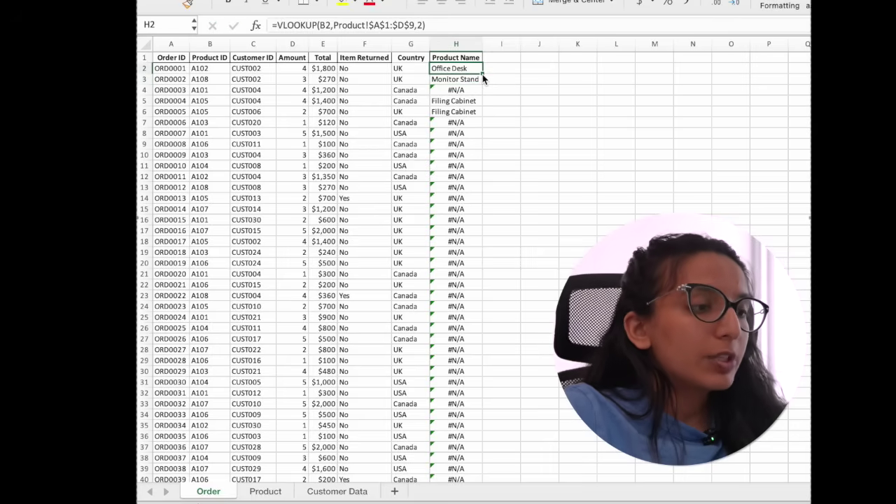
Step: Fill H2's VLOOKUP with the absolute table range down the Product Name column and inspect several copies between H4 and H10
double_click(483, 74)
left_click(469, 88)
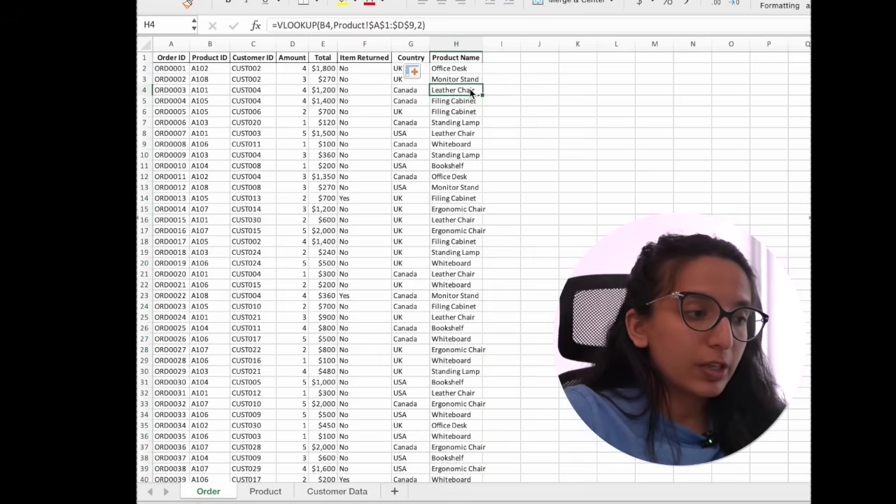
left_click(469, 102)
left_click(471, 133)
left_click(472, 144)
left_click(473, 154)
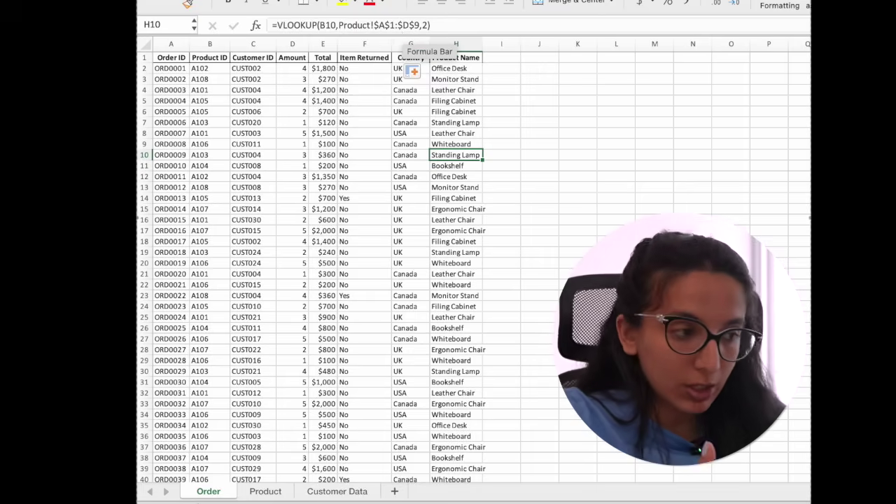
left_click(511, 55)
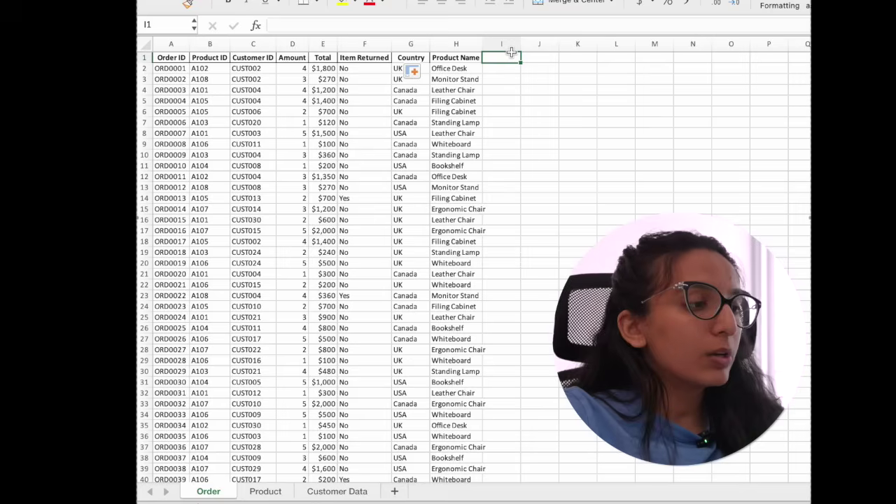
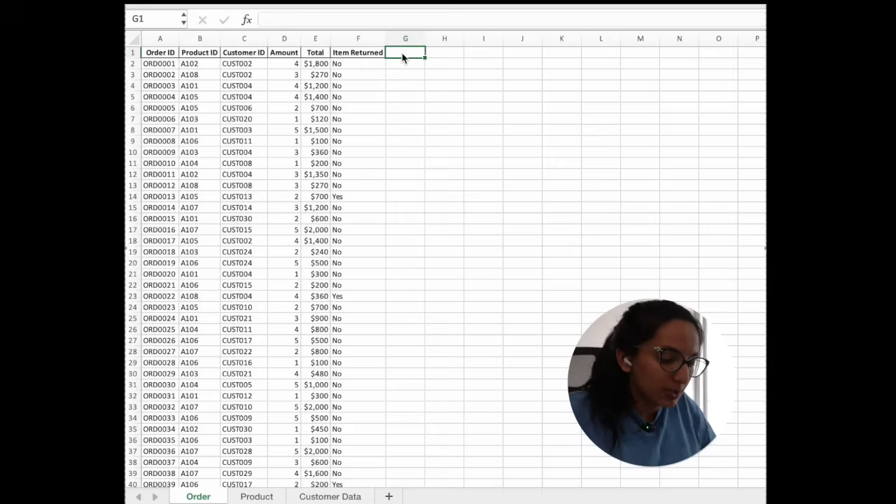
Step: Enter the header Country in G1 of the Order sheet
type("Country")
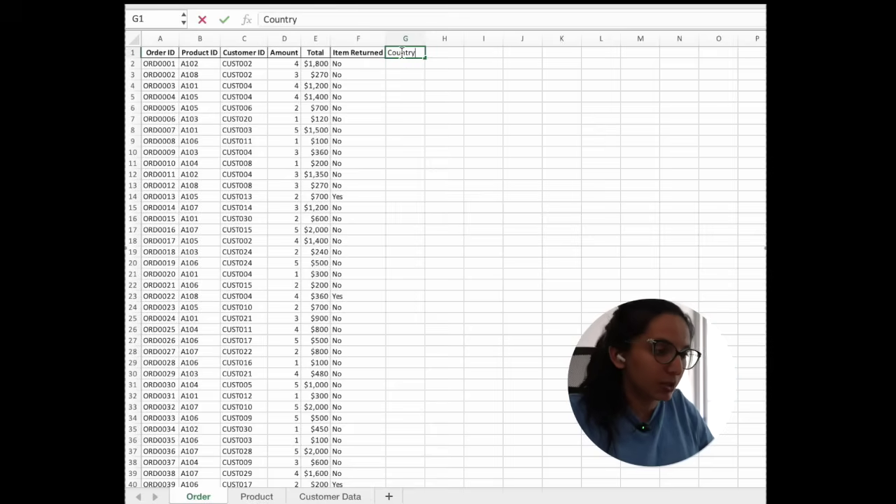
key("Return")
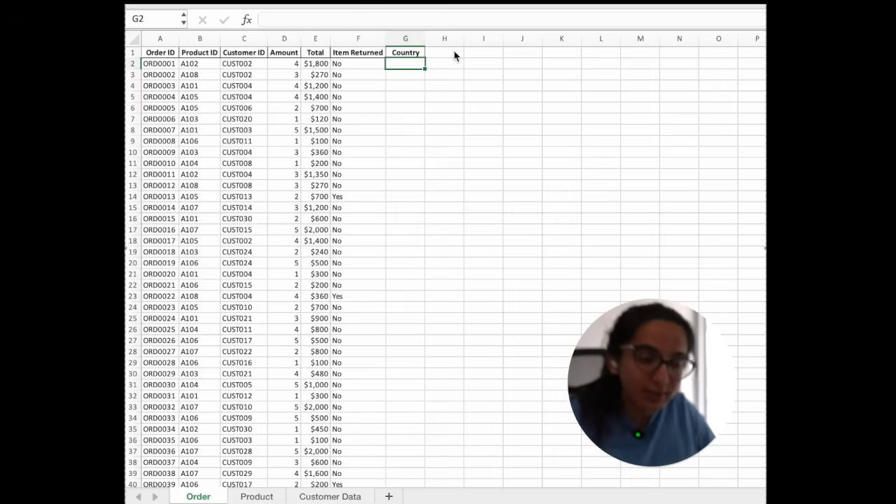
left_click(402, 101)
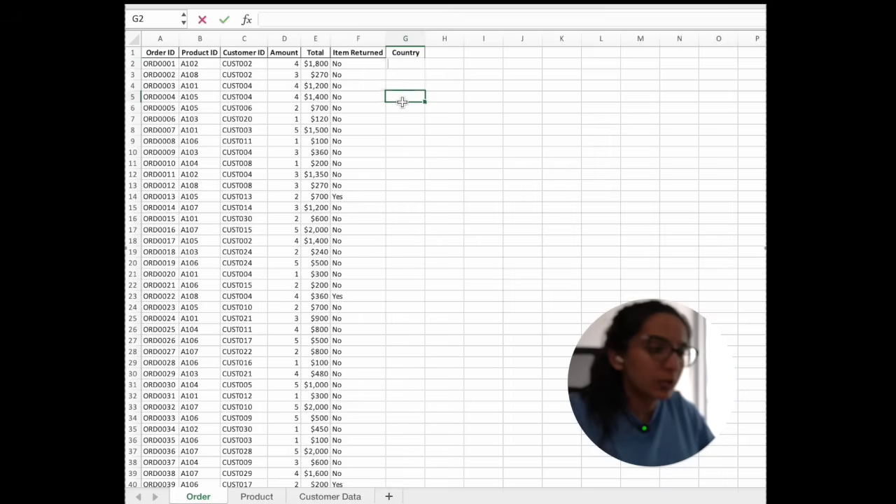
Step: Enter =MATCH(C2,'Customer Data'!A:A,0) in G2 of the Order sheet to find the first order's customer ID position
left_click(405, 65)
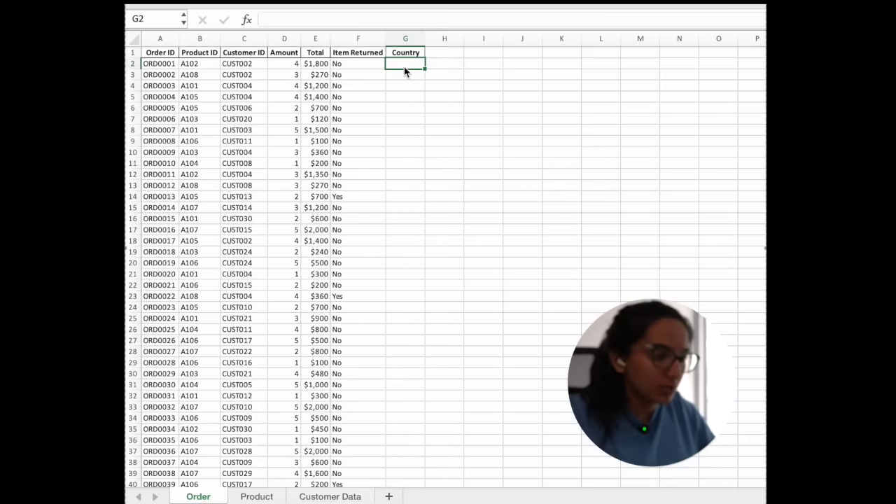
type("=mat")
key("Tab")
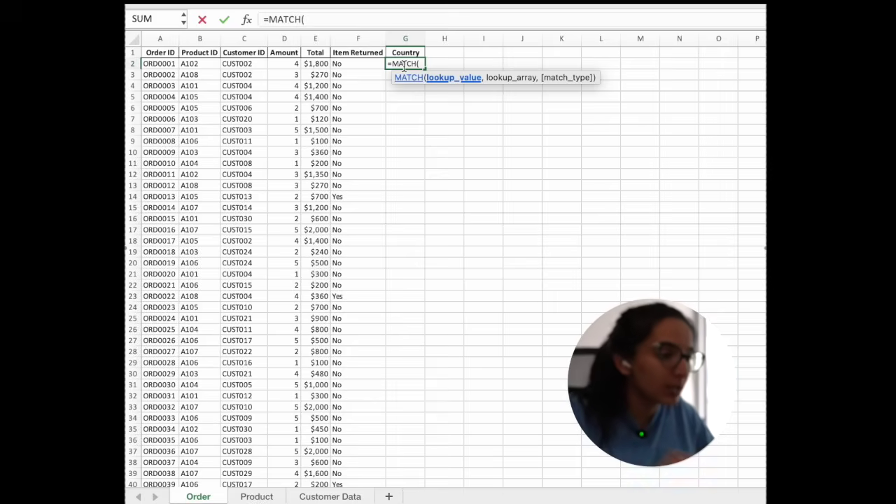
left_click(244, 68)
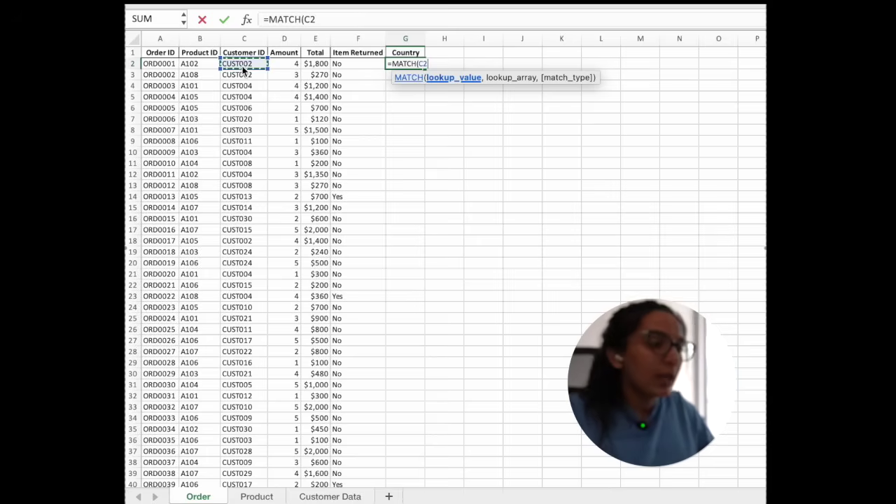
type(",")
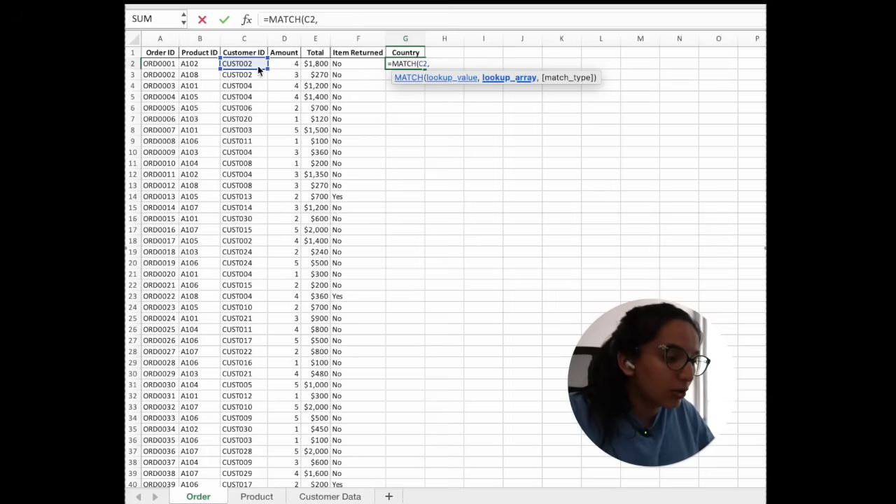
left_click(329, 496)
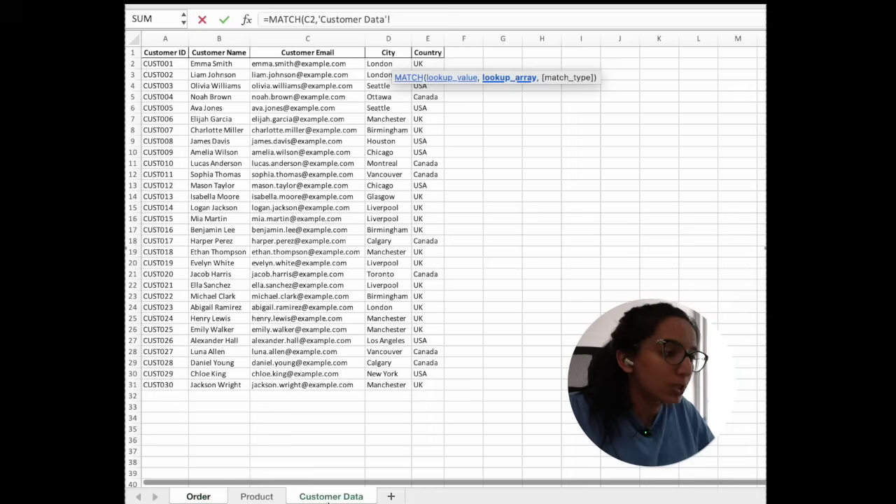
left_click(173, 39)
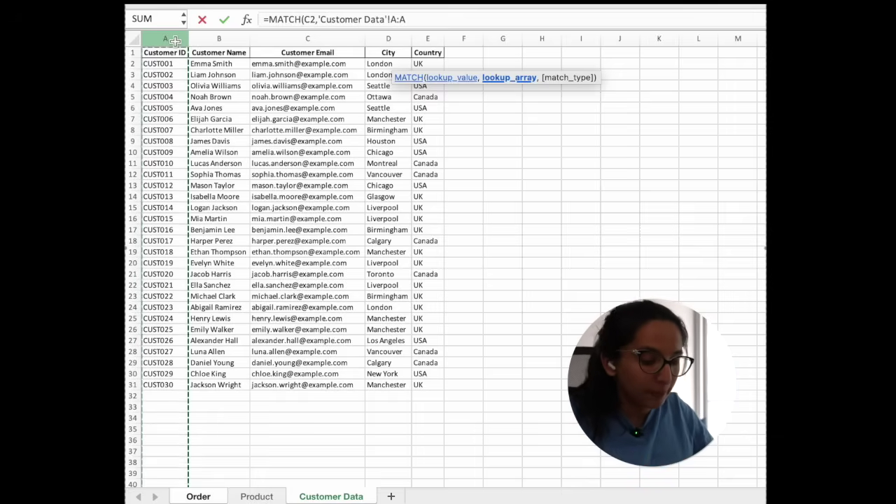
type(",")
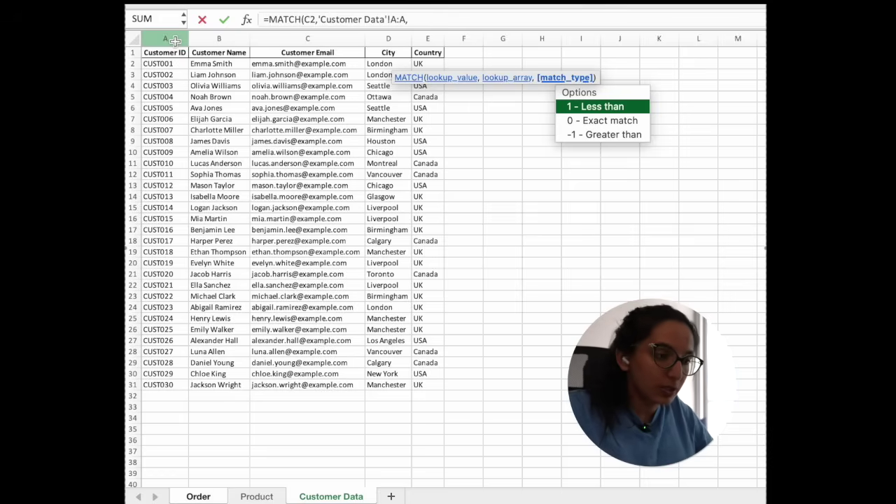
type("0)")
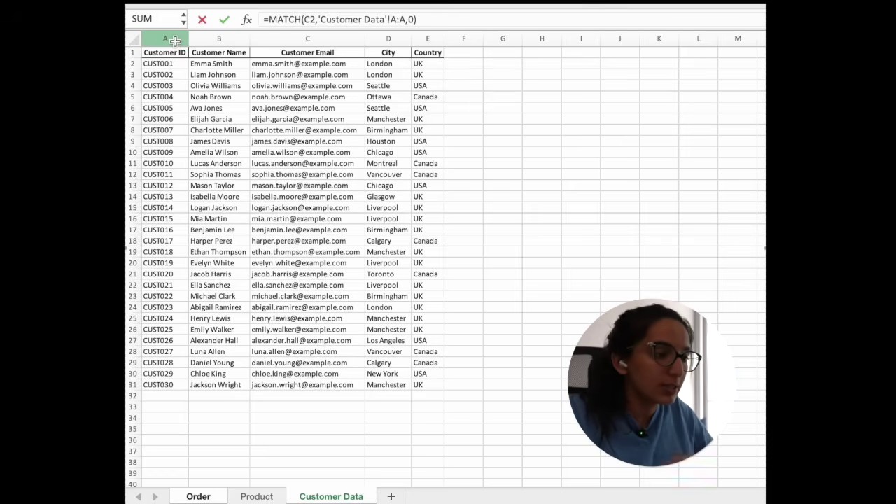
key("Return")
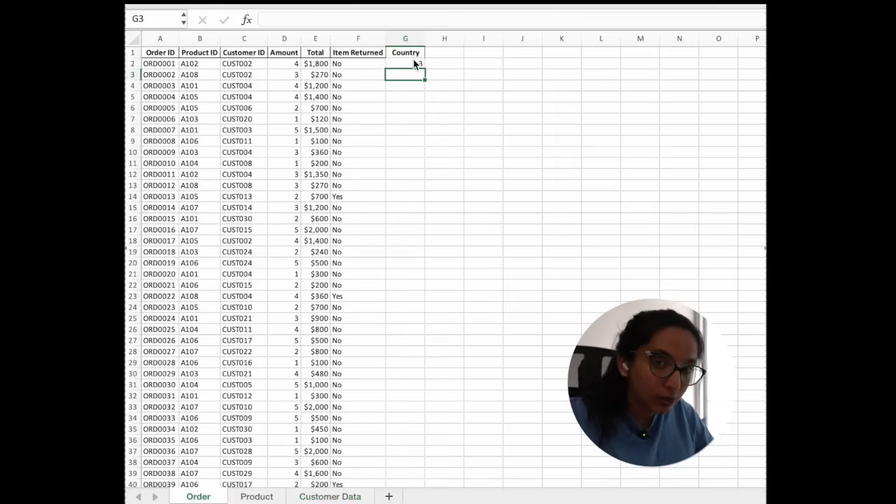
Step: Check G2's MATCH result against the row of C2's customer ID in the Customer Data sheet
left_click(413, 62)
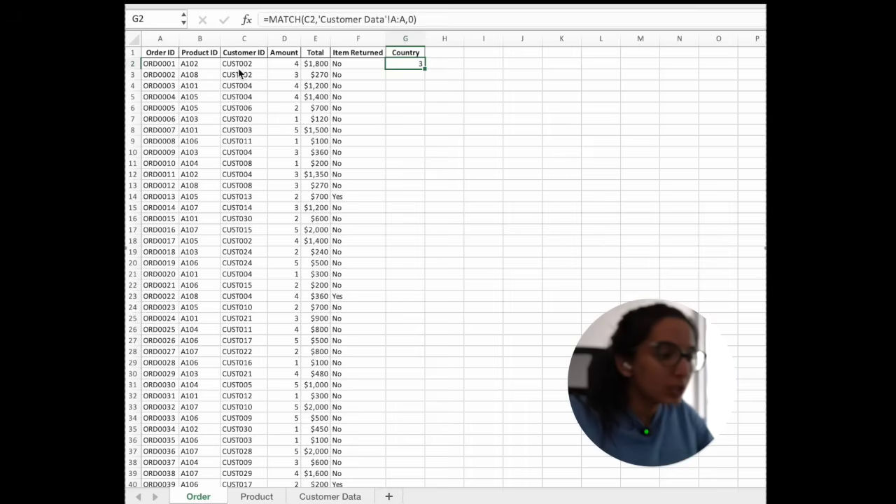
left_click(256, 66)
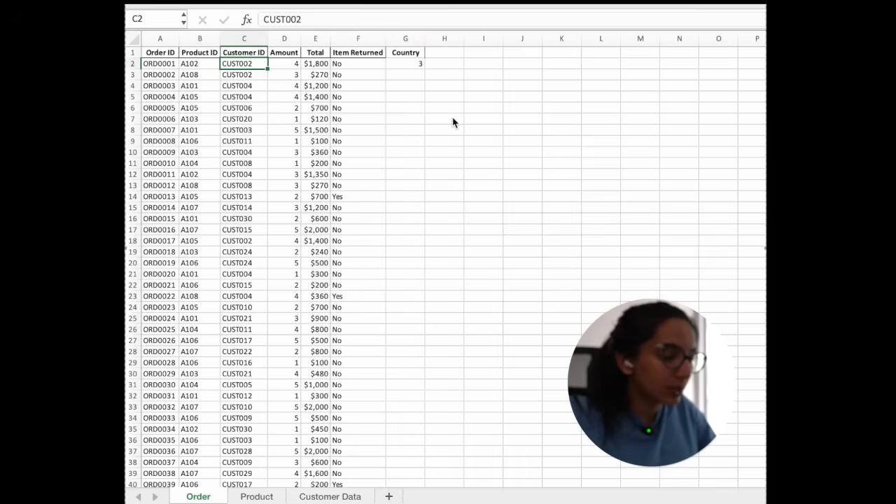
left_click(303, 492)
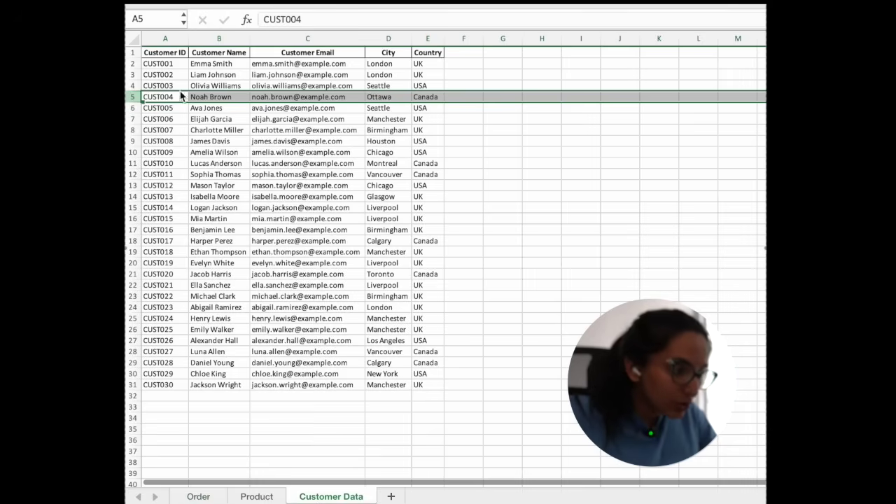
left_click(130, 74)
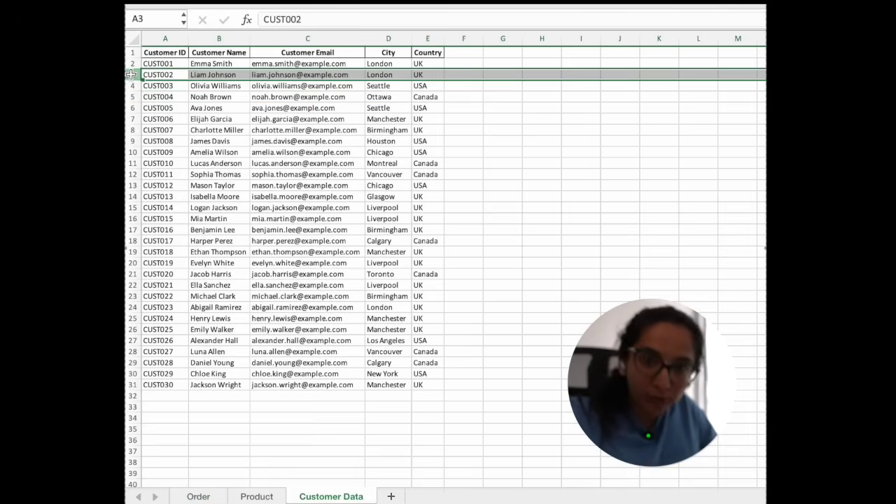
key("Return")
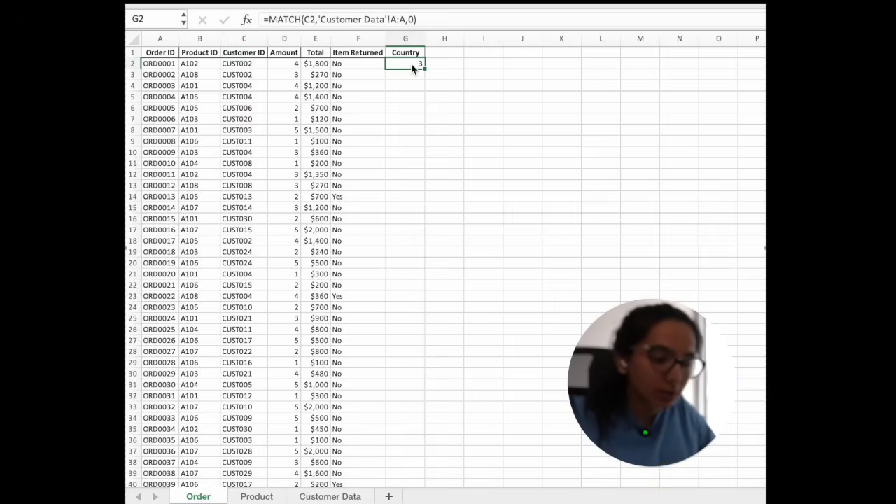
Step: Clear the MATCH formula from G2 and try starting an INDEX formula there
key("Delete")
type("=inde")
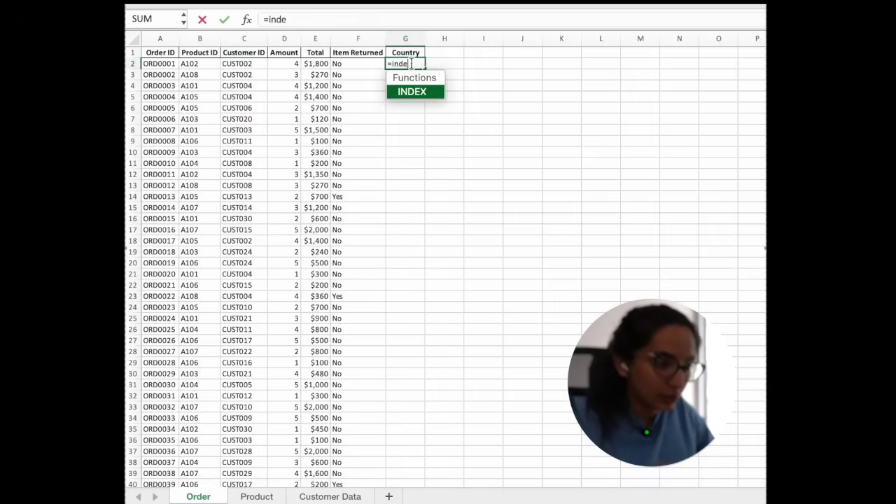
key("Tab")
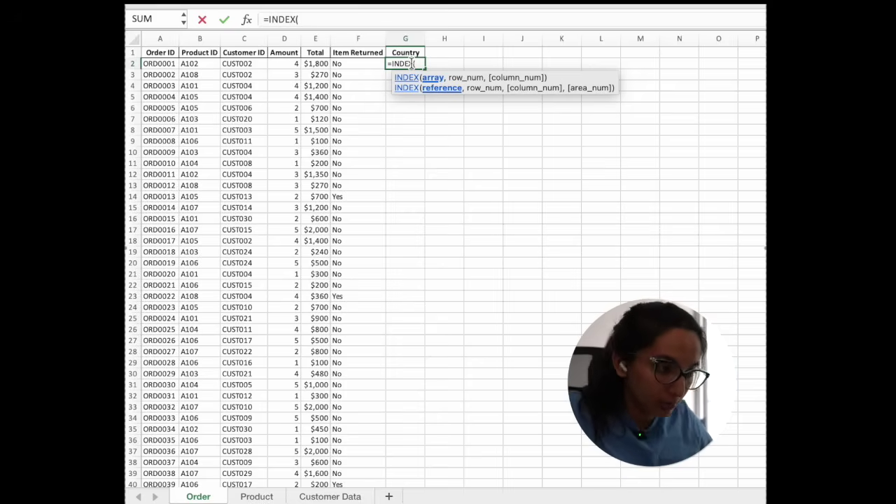
key("Escape")
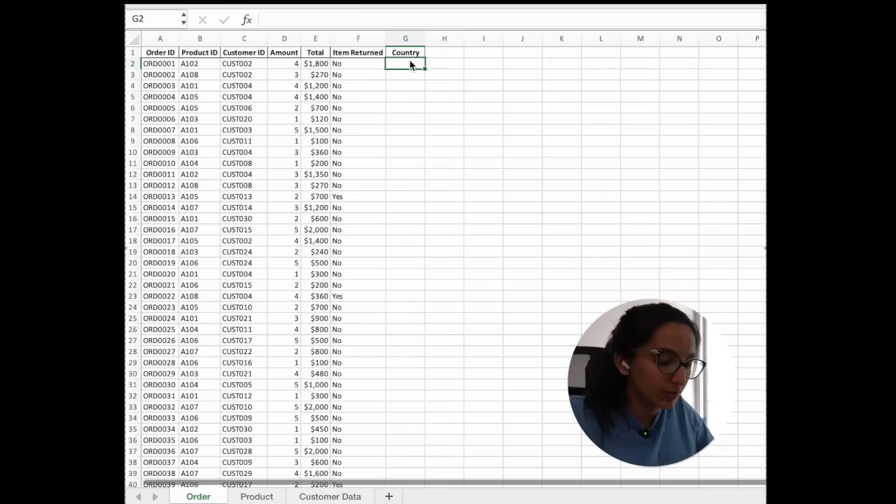
Step: Start an INDEX formula in G2 of the Order sheet with the Customer Data sheet's Country column E:E as its array
type("=inde")
key("Tab")
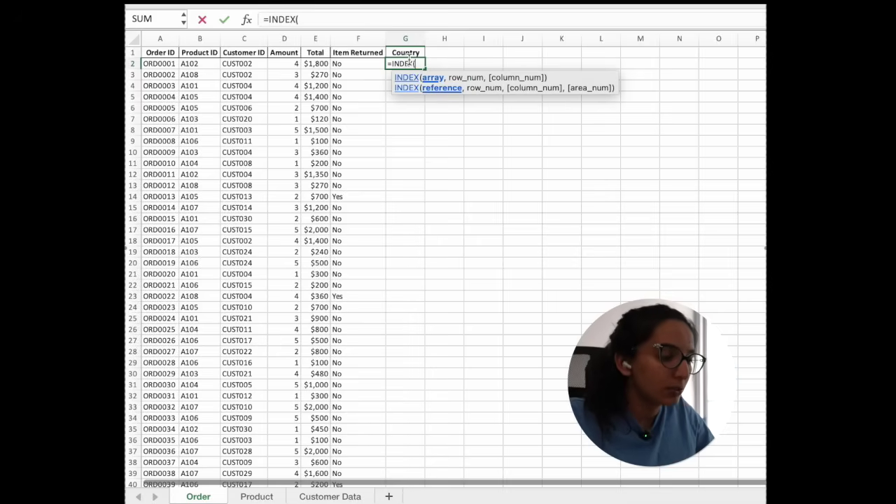
left_click(328, 496)
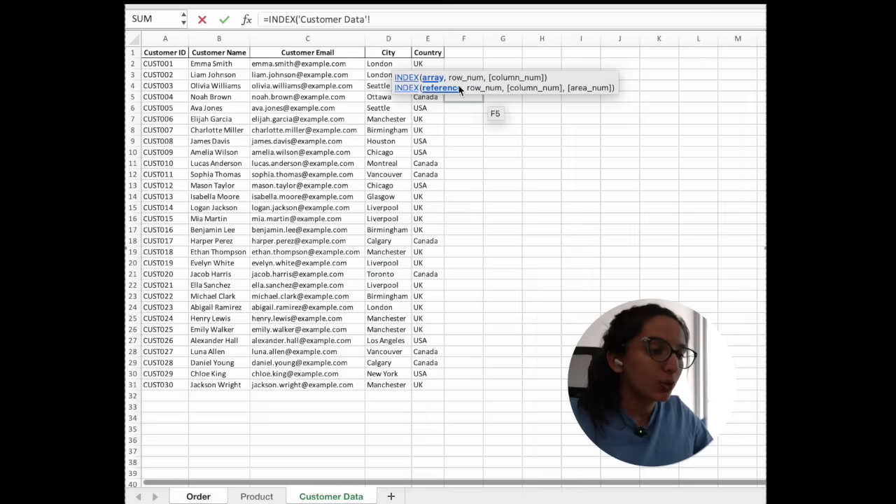
left_click(429, 39)
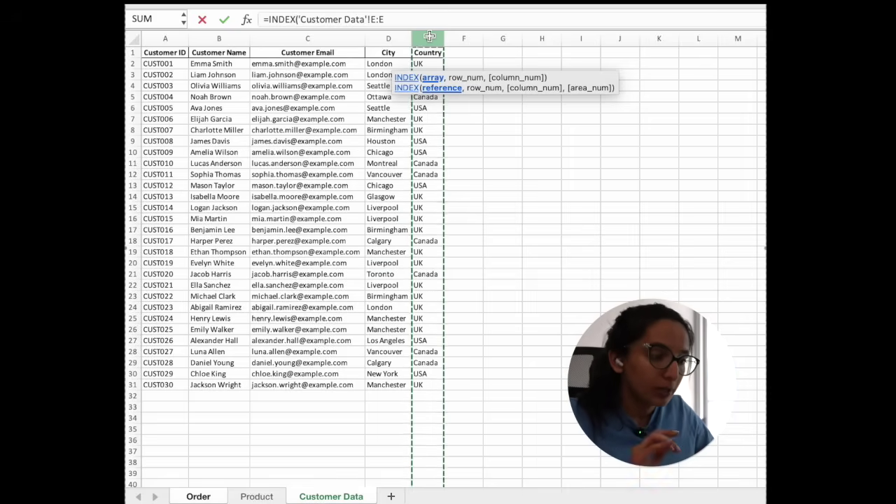
type(",")
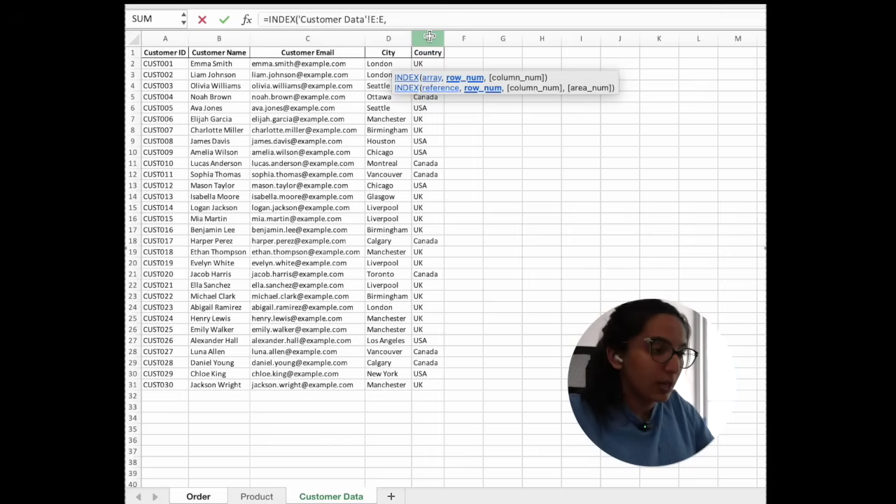
Step: Complete G2's INDEX formula with MATCH(Order!C2,'Customer Data'!A:A,0) as the row number to return the first order's country
type("mat")
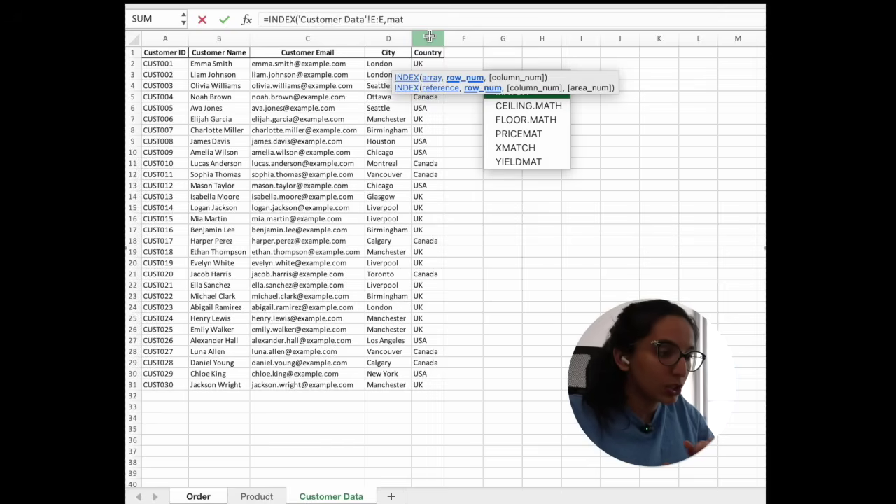
key("Tab")
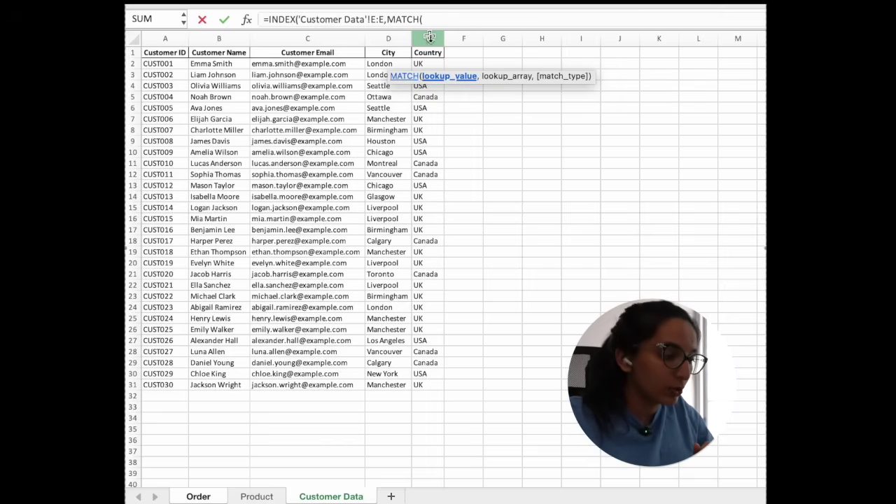
left_click(199, 496)
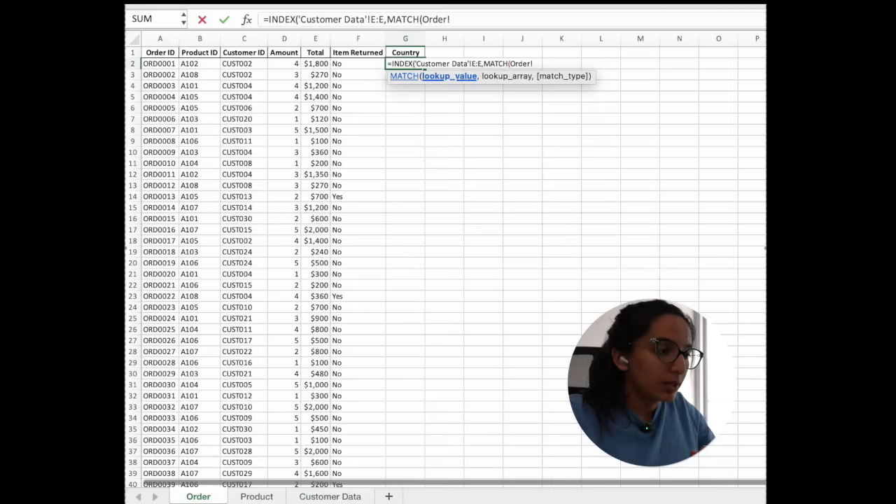
left_click(245, 66)
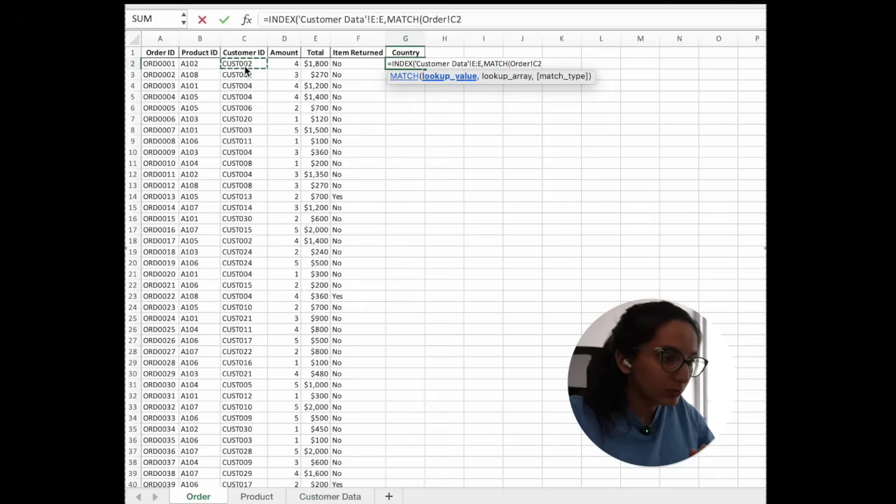
type(",")
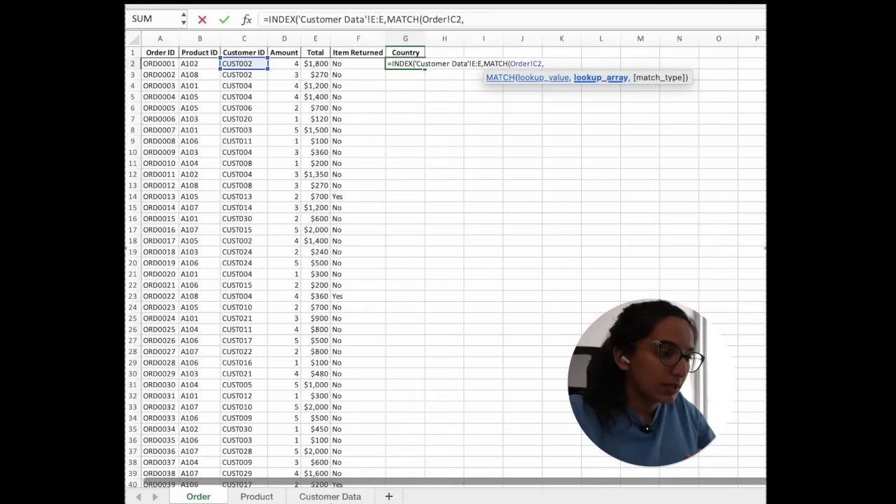
left_click(330, 496)
left_click(168, 38)
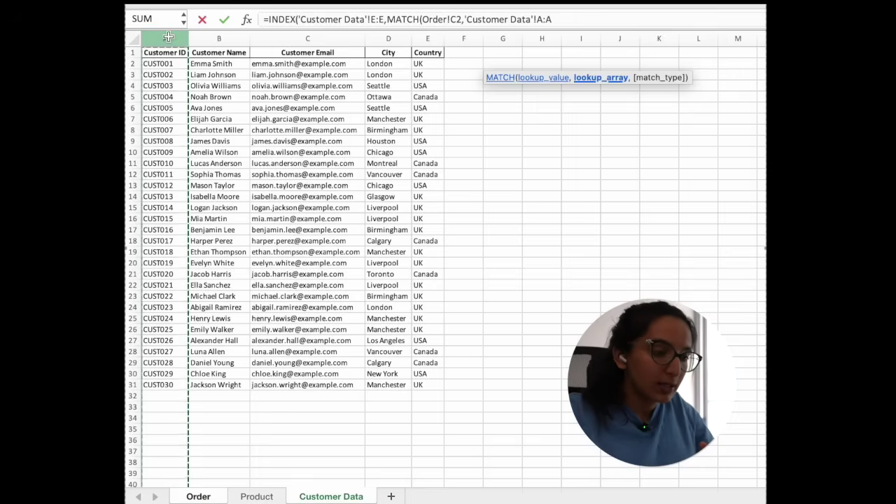
type(",0")
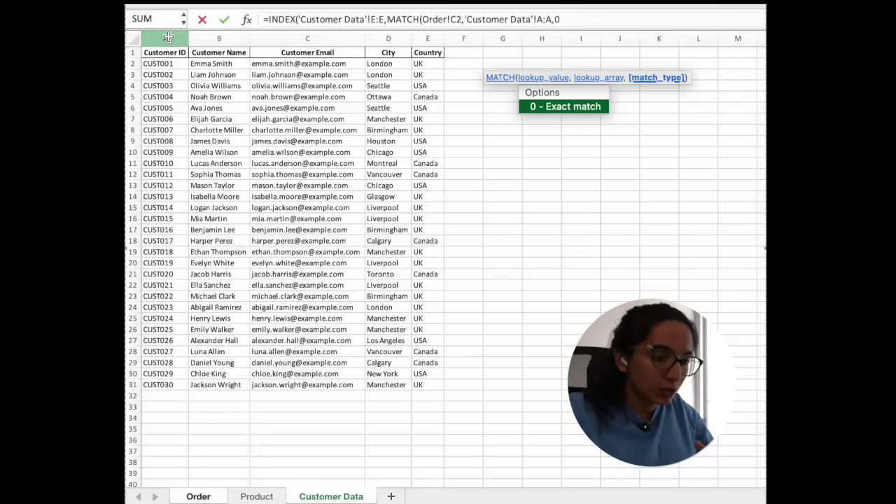
type(")")
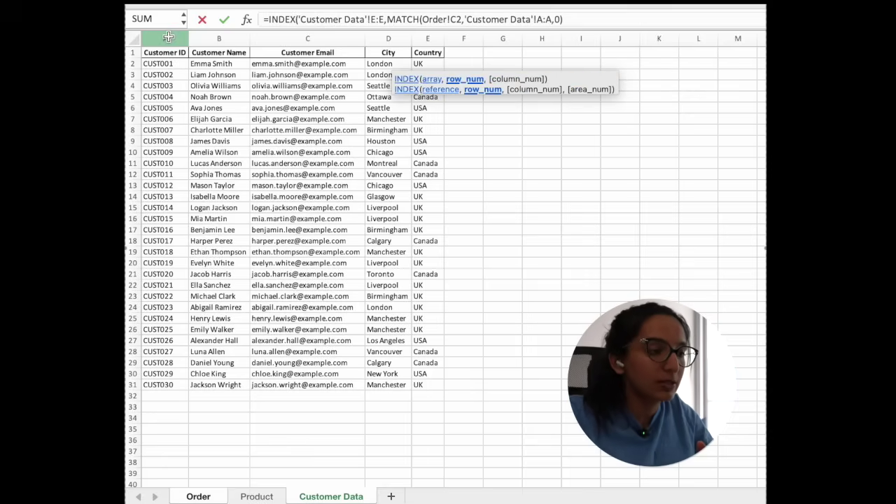
type(")")
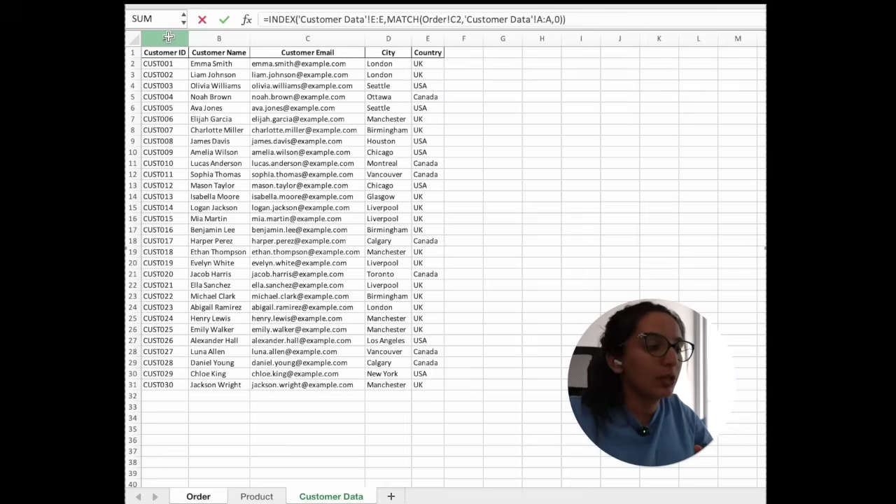
key("Return")
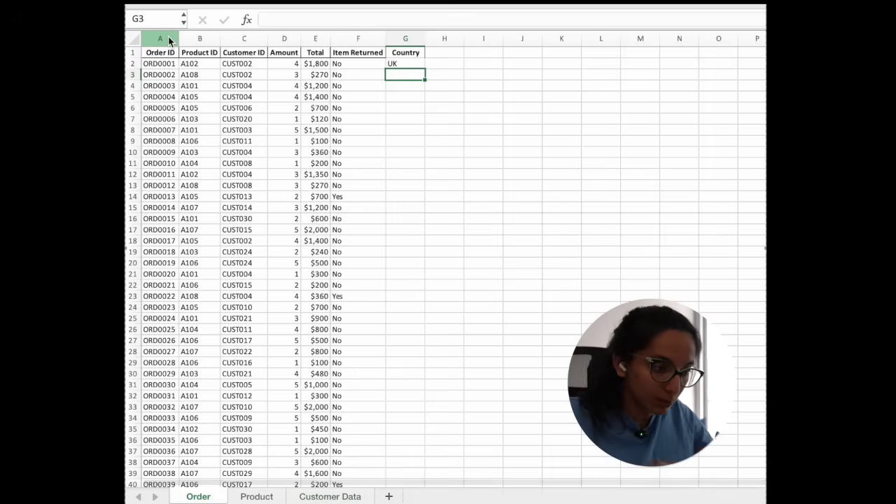
Step: Start an INDEX formula in G3 of the Order sheet with 'Customer Data'!E:E as the array and a nested MATCH as the row number
type("=INDEX(")
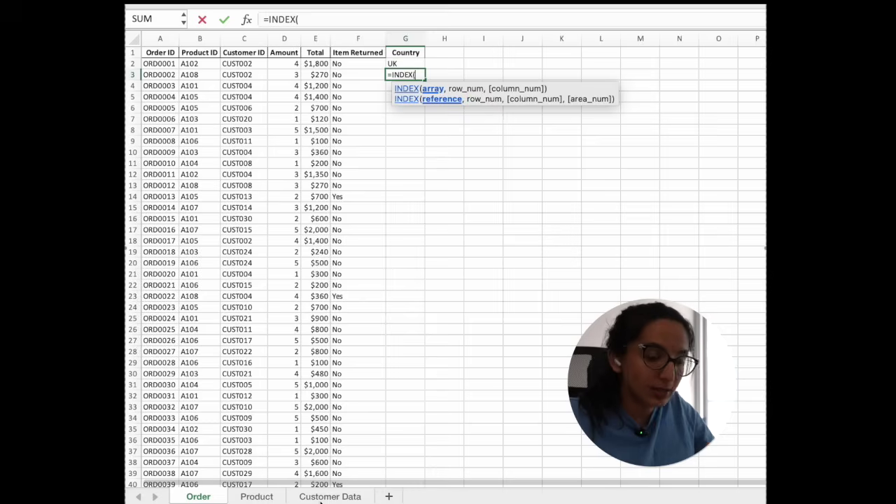
left_click(321, 497)
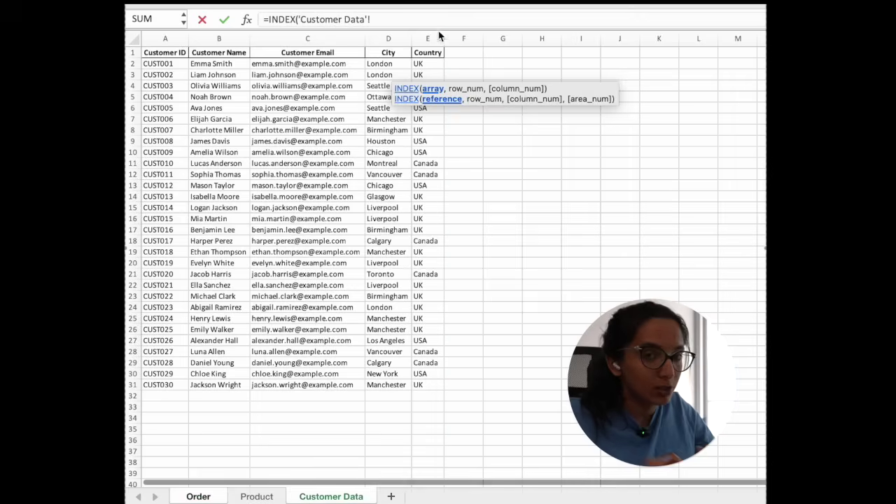
left_click(431, 38)
type(",ma")
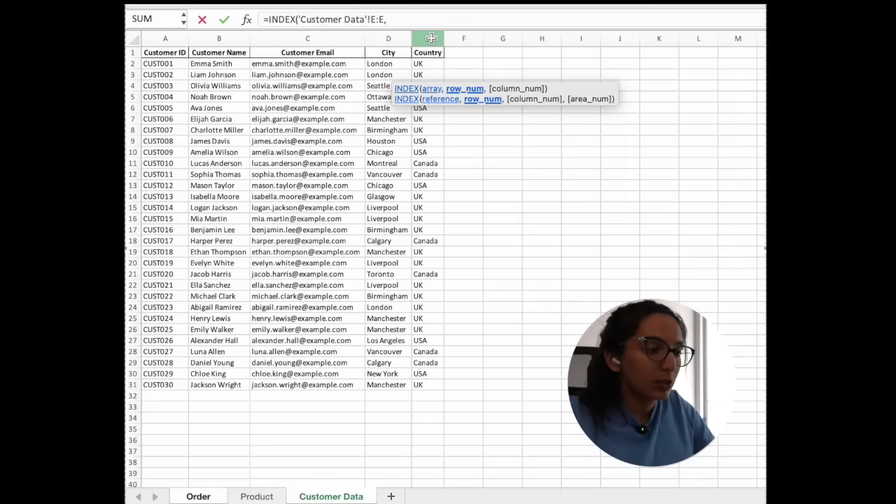
key("Tab")
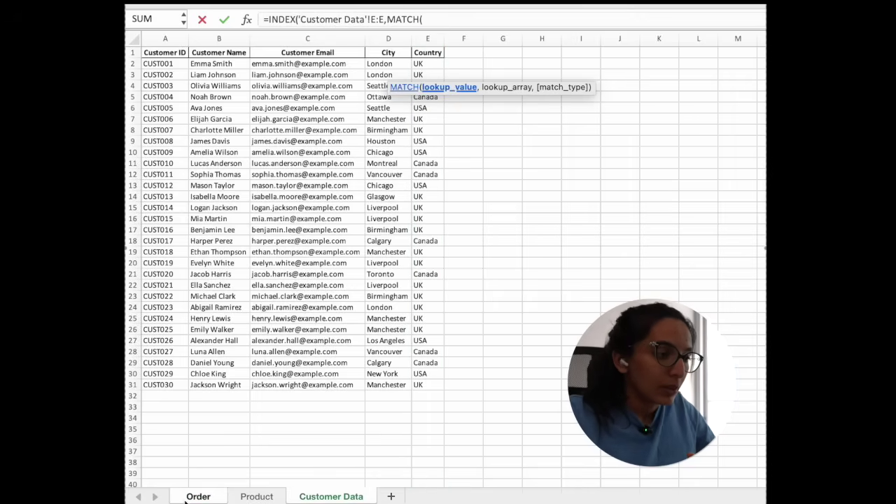
Step: Complete G3's nested MATCH with Order!C2 as lookup value, 'Customer Data'!A:A as lookup array and 0 for an exact match
left_click(199, 496)
left_click(247, 63)
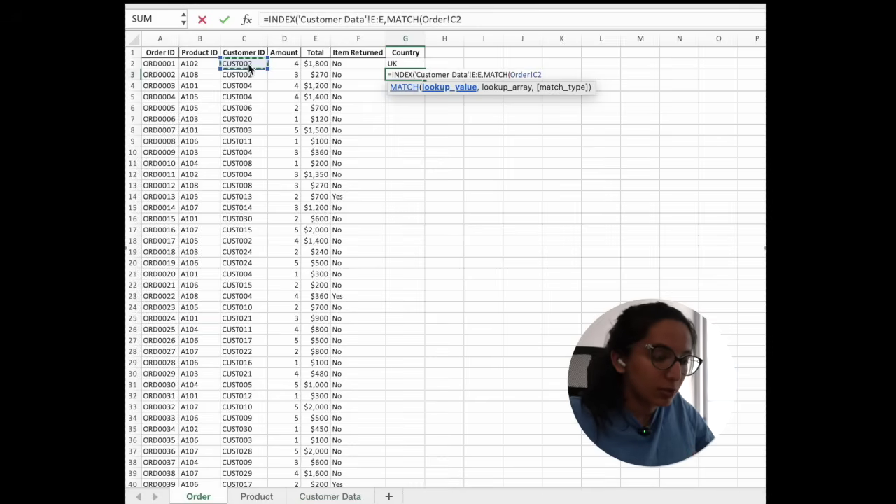
type(",")
left_click(329, 497)
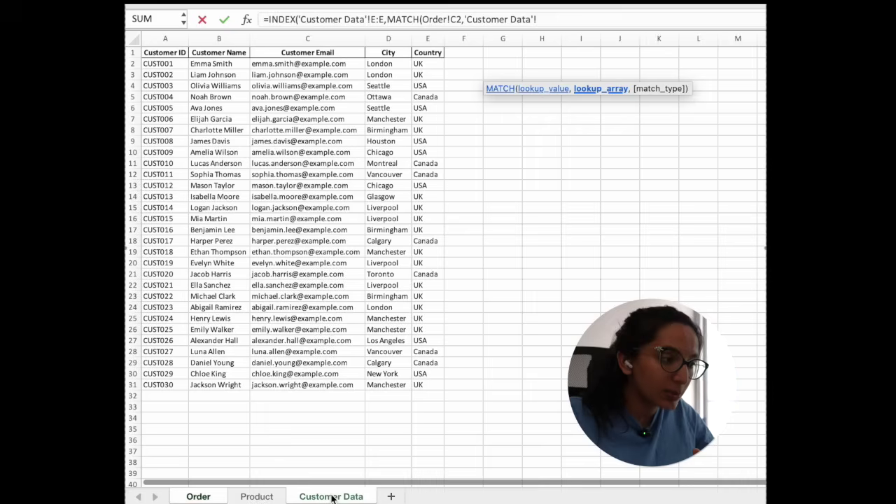
left_click(170, 39)
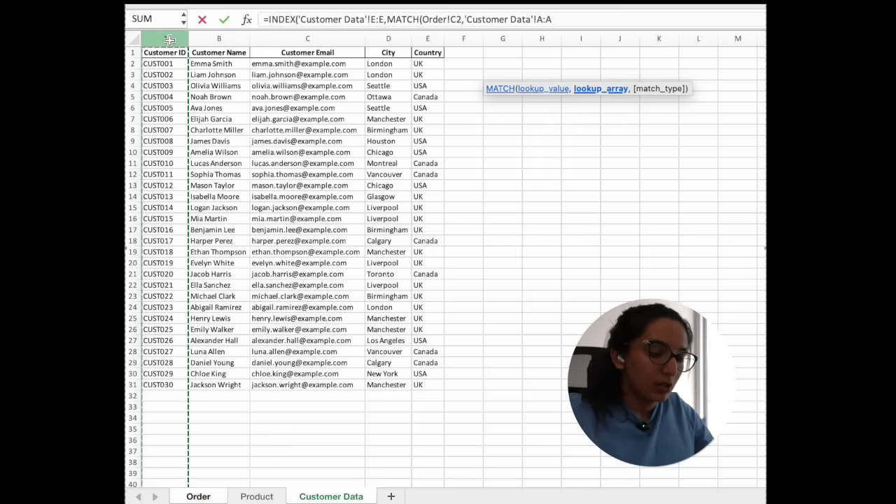
type(",0")
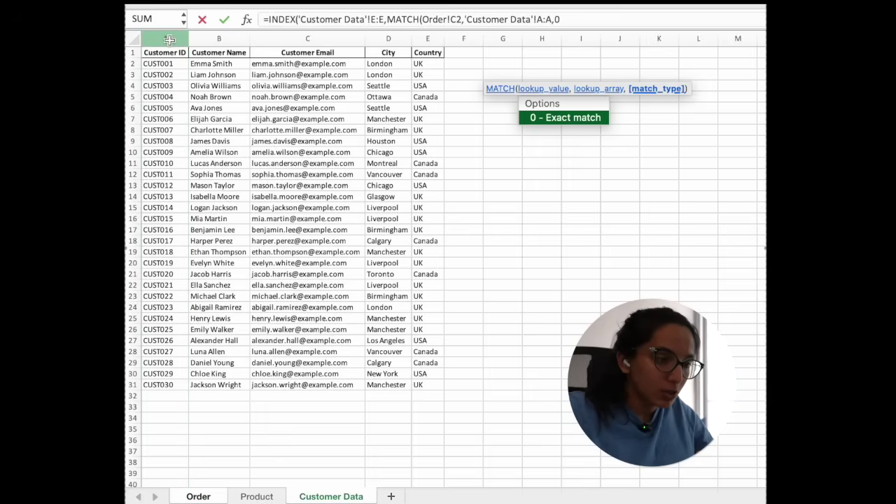
type("))")
key("Return")
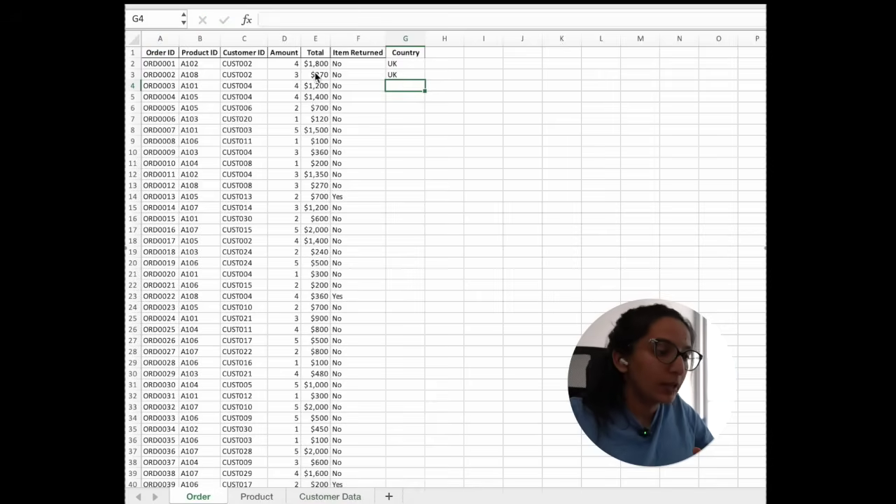
Step: Fill the G3 Country formula down the remaining order rows
left_click(405, 76)
double_click(424, 81)
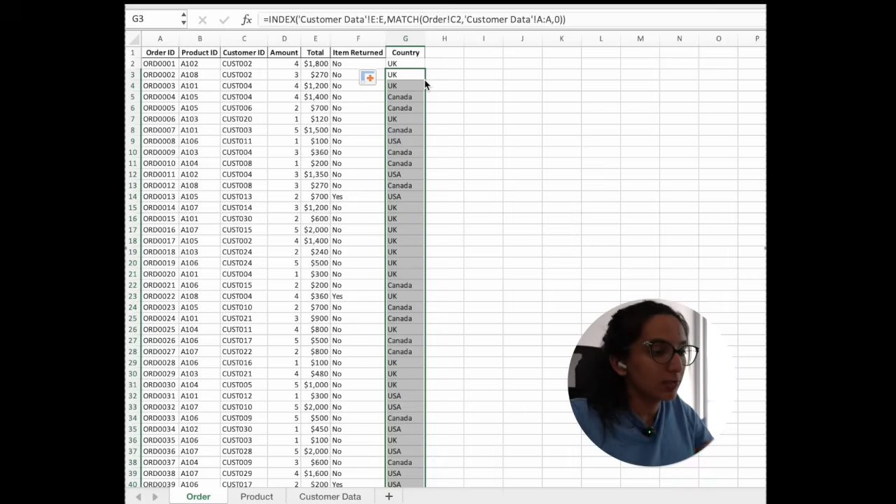
left_click(412, 103)
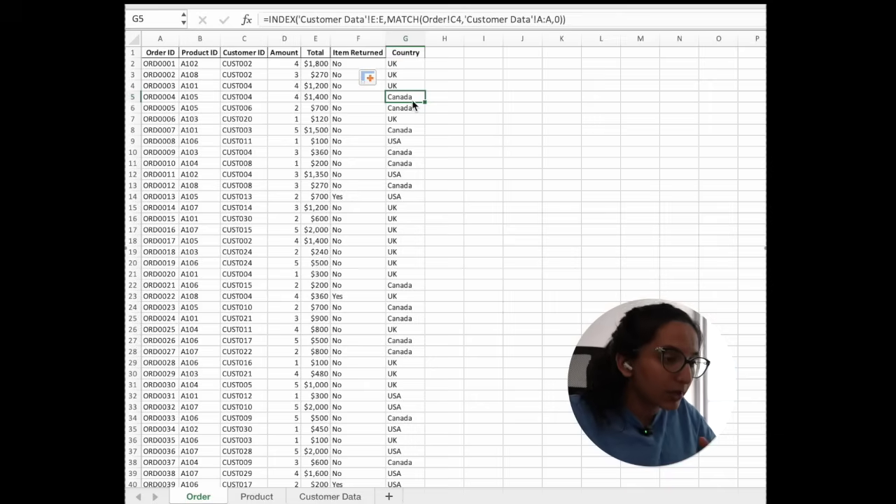
Step: Add a Product Name header in H1 of the Order sheet
left_click(457, 54)
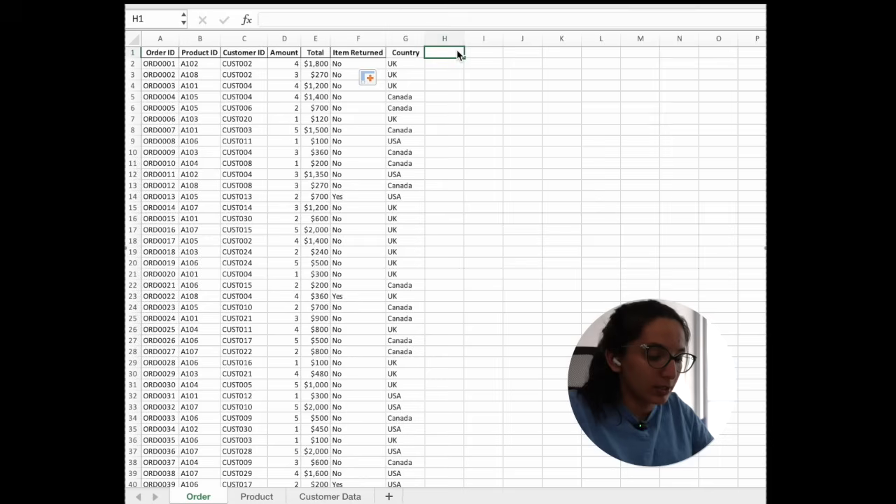
type("Product N")
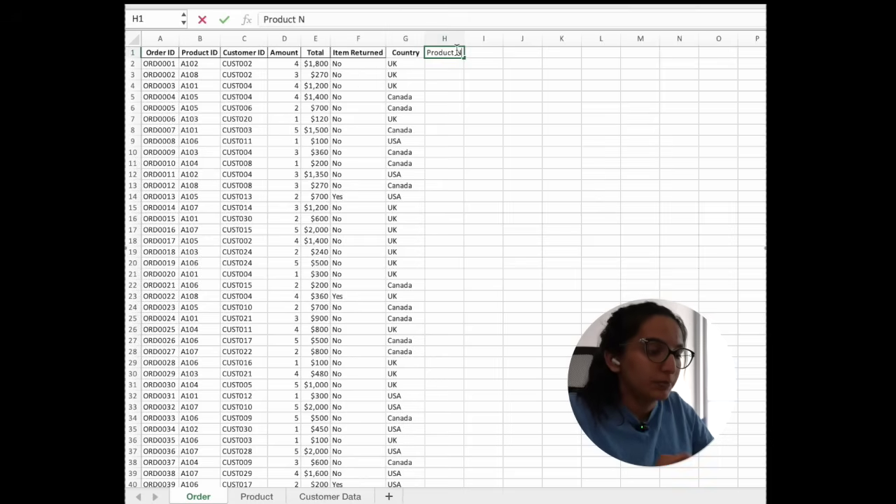
type("ame")
key("Return")
Step: Start an INDEX formula in H2 with the Product sheet's Product Name column B:B as the array and a nested MATCH
type("=inde")
key("Tab")
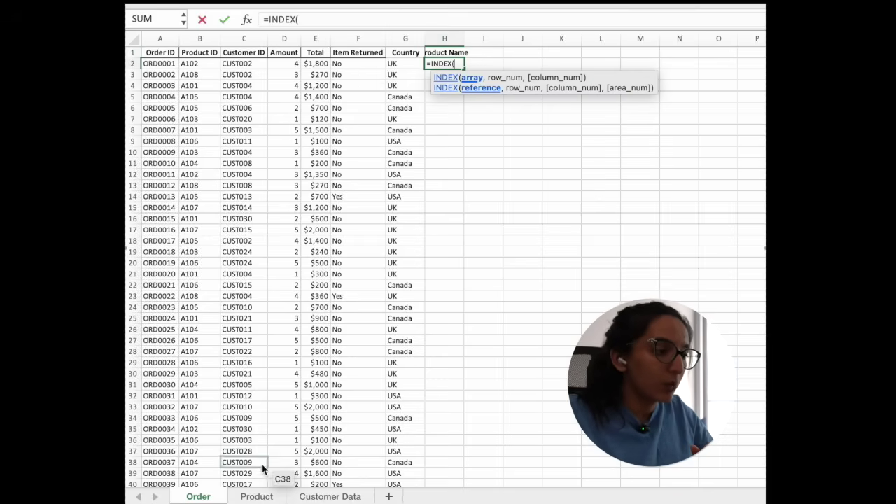
left_click(256, 496)
left_click(207, 38)
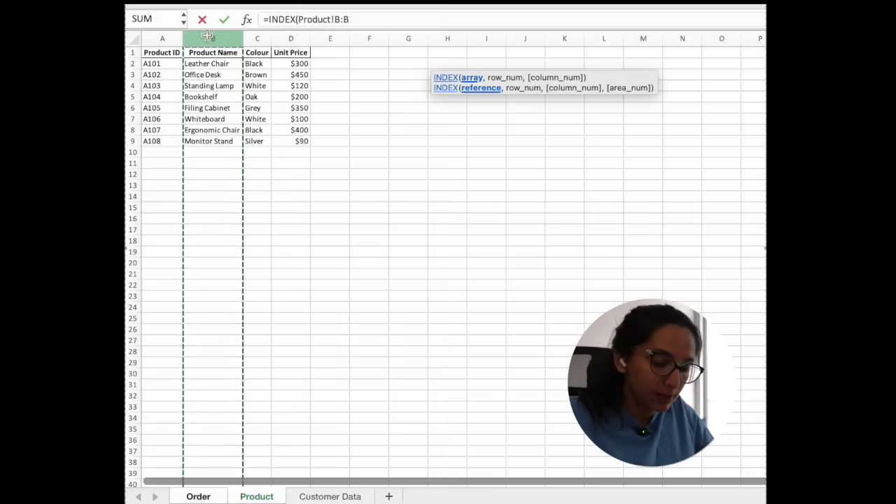
type(",mat")
key("Tab")
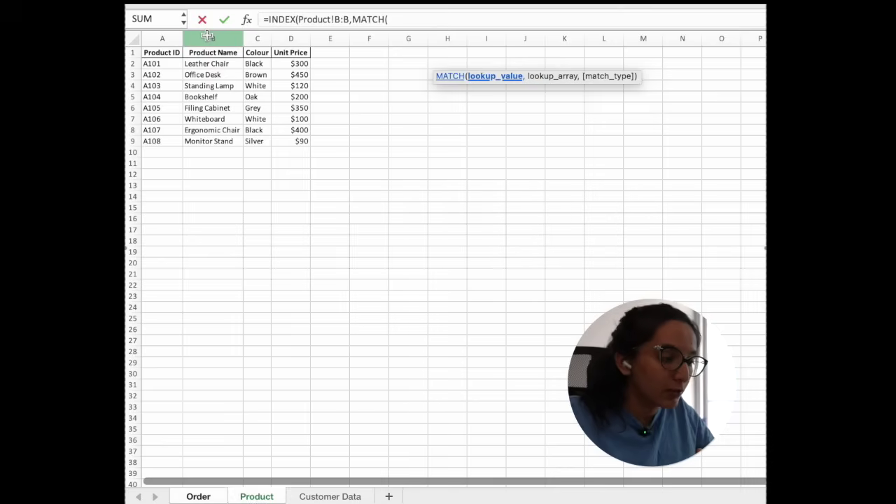
Step: Give H2's MATCH the lookup value Order!B2 and the Product sheet's Product ID column A:A as its lookup array
left_click(208, 495)
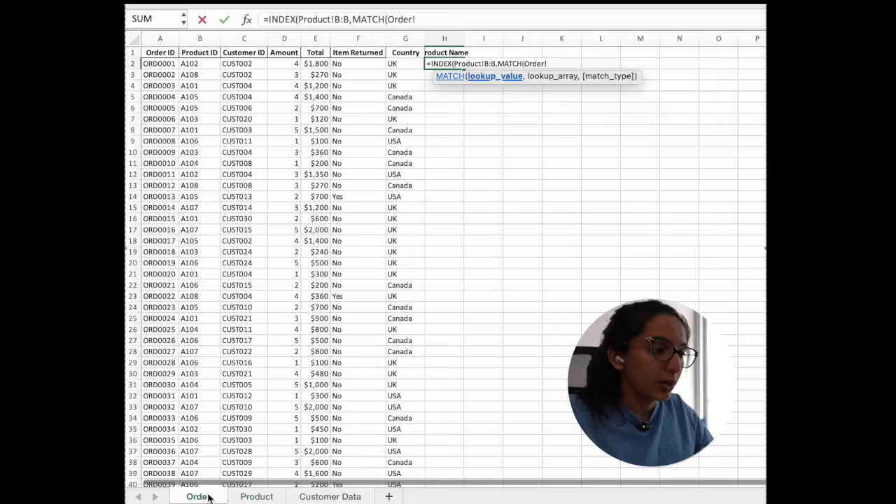
left_click(213, 64)
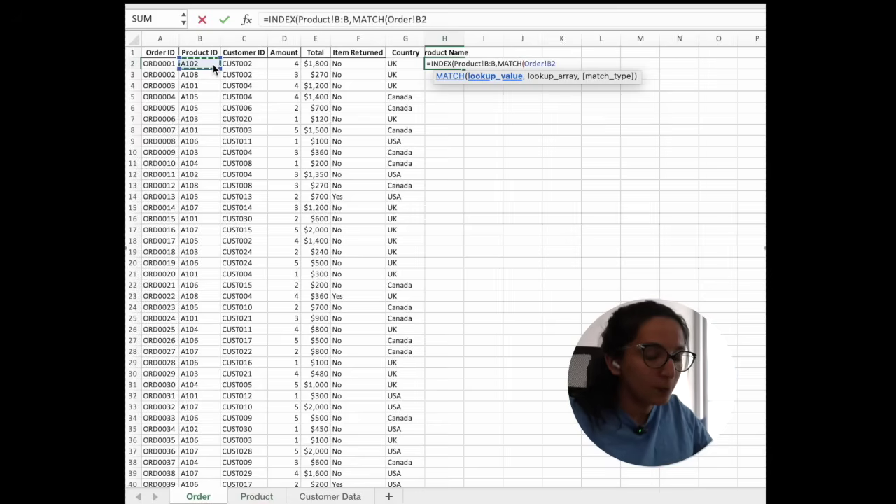
type(",")
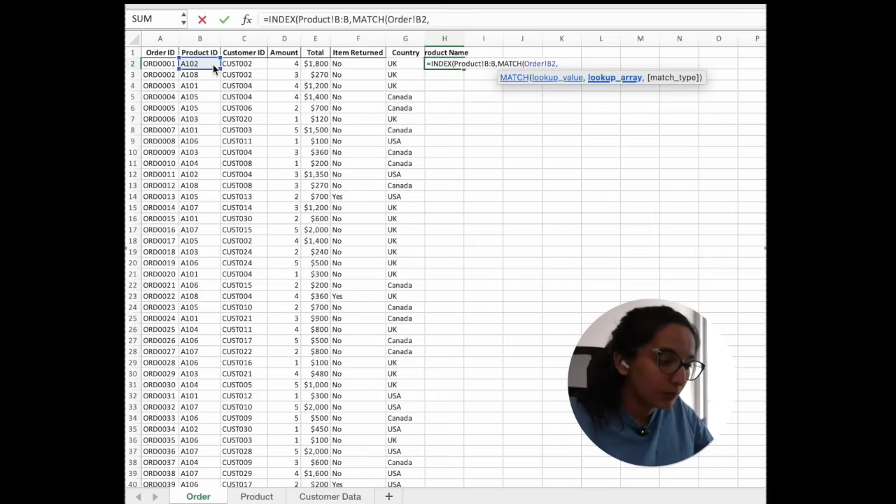
left_click(257, 496)
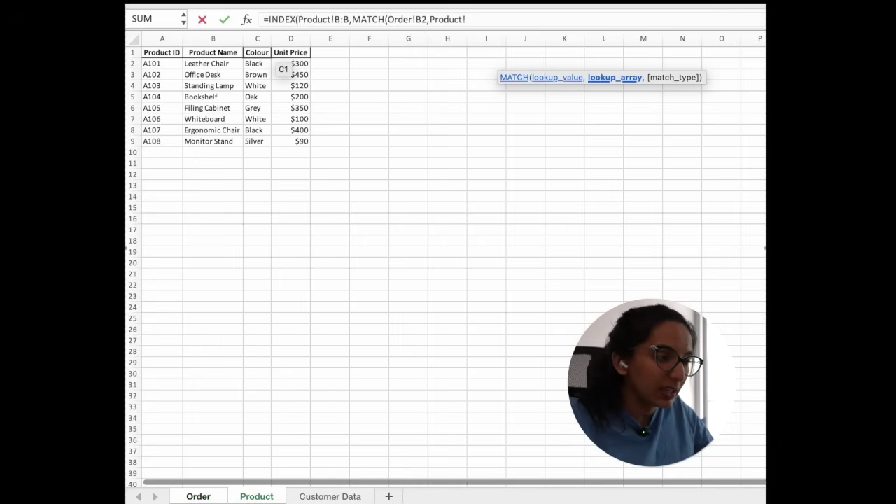
left_click(162, 38)
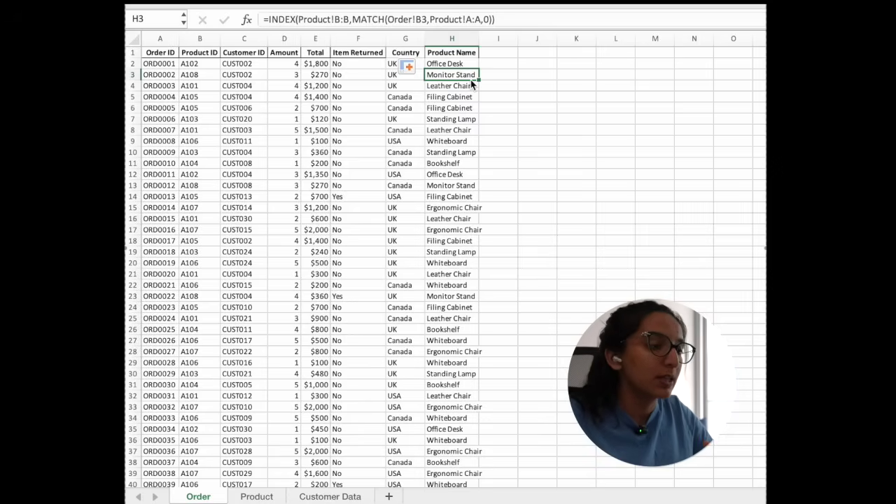
Step: Examine the INDEX and MATCH formula behind the City column in G2 of the Order sheet
left_click(499, 55)
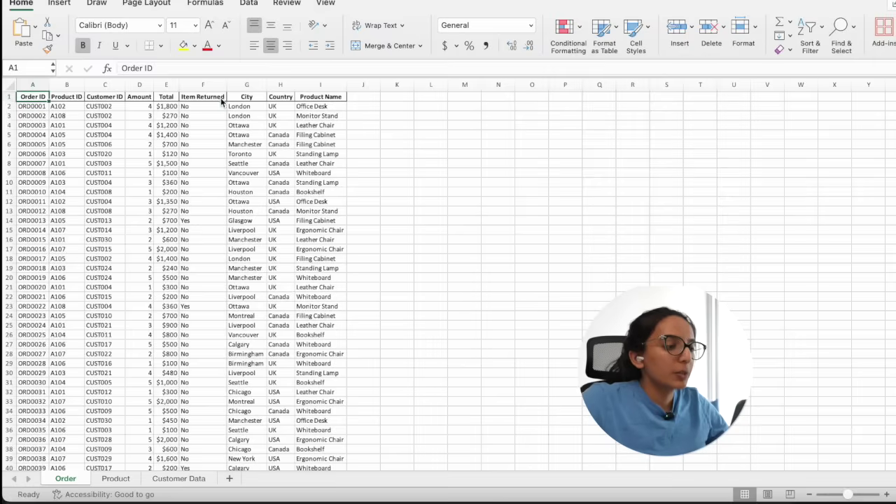
left_click(241, 106)
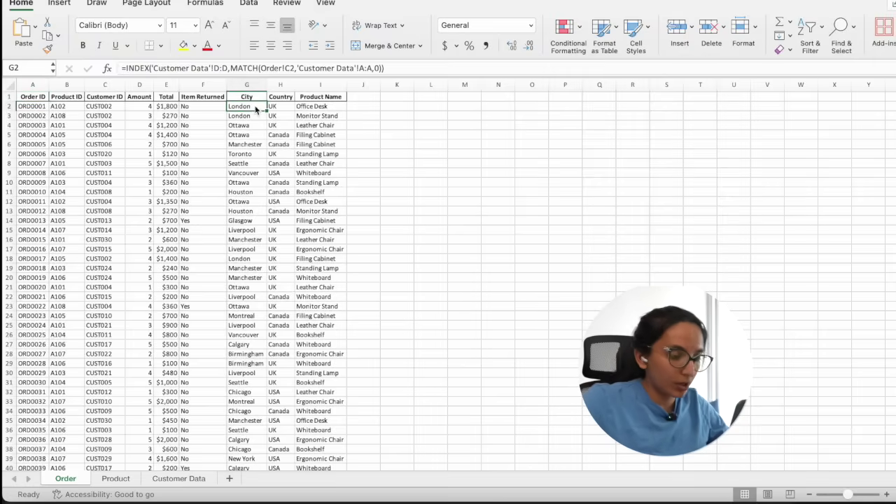
left_click(24, 100)
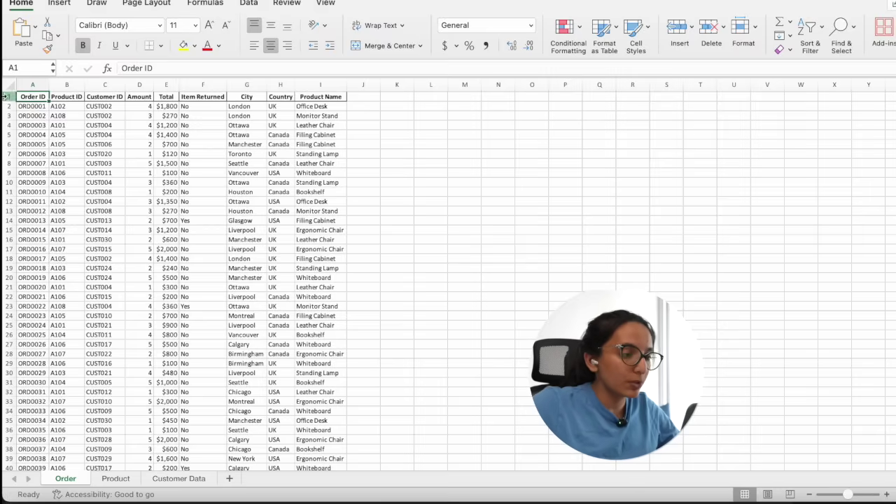
left_click(352, 111)
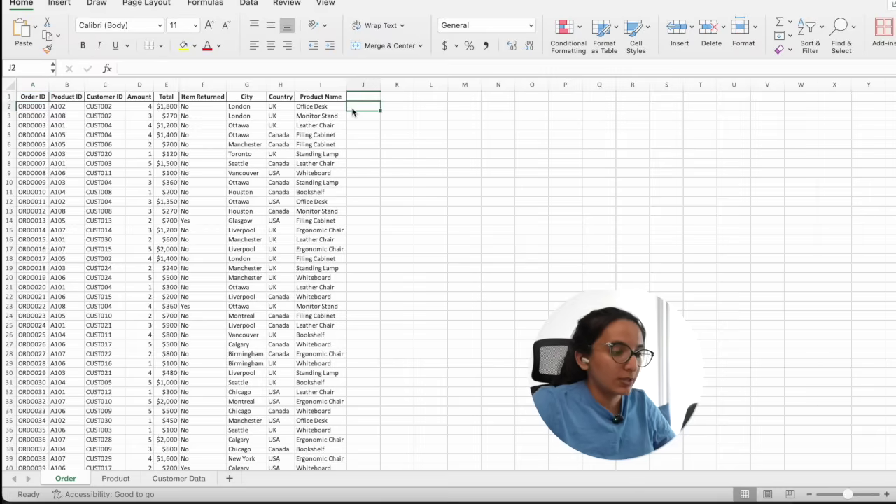
type("abcuhf")
key("Return")
type("bakihf")
key("Return")
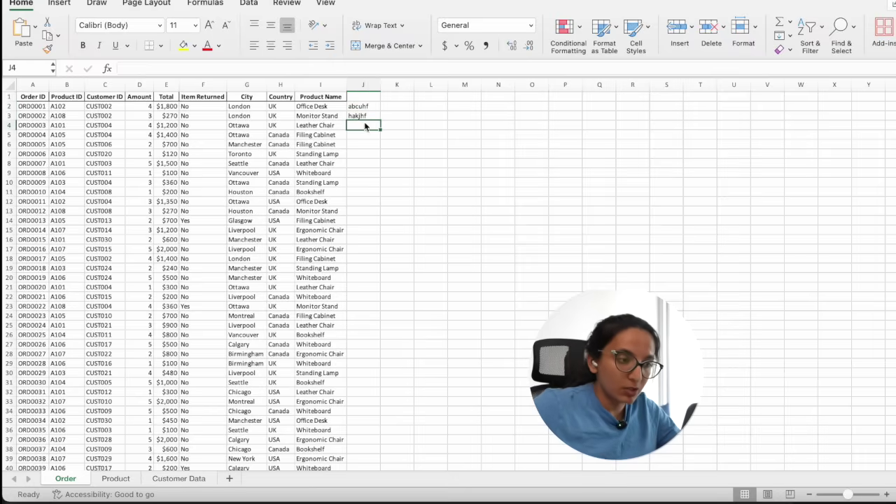
left_click(366, 97)
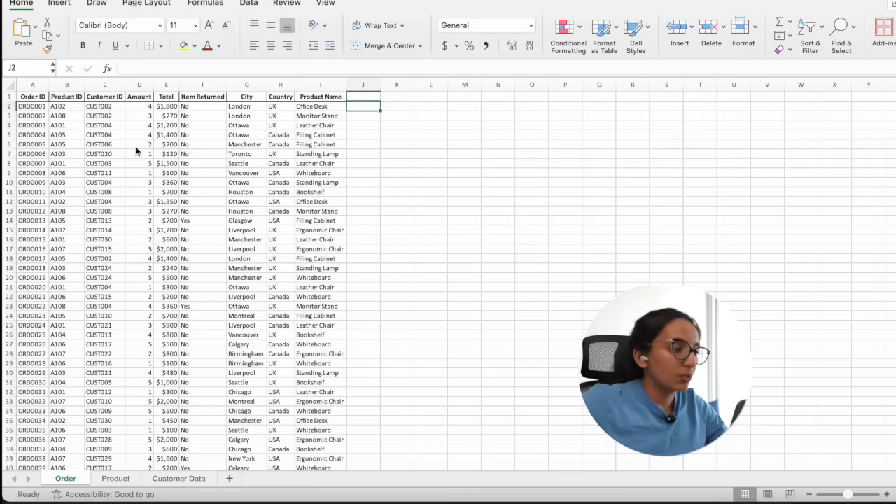
Step: Create a PivotTable on a new worksheet from columns A:I of the Order sheet
left_click_drag(32, 85, 341, 89)
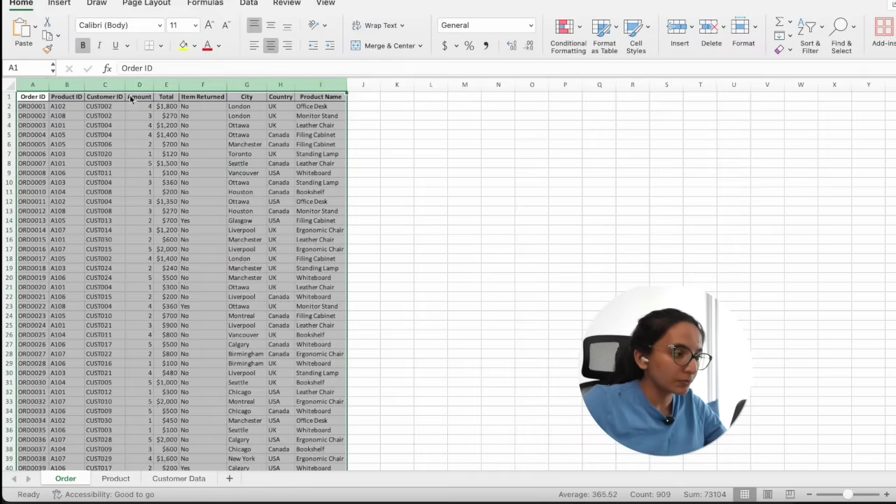
left_click(60, 3)
left_click(30, 32)
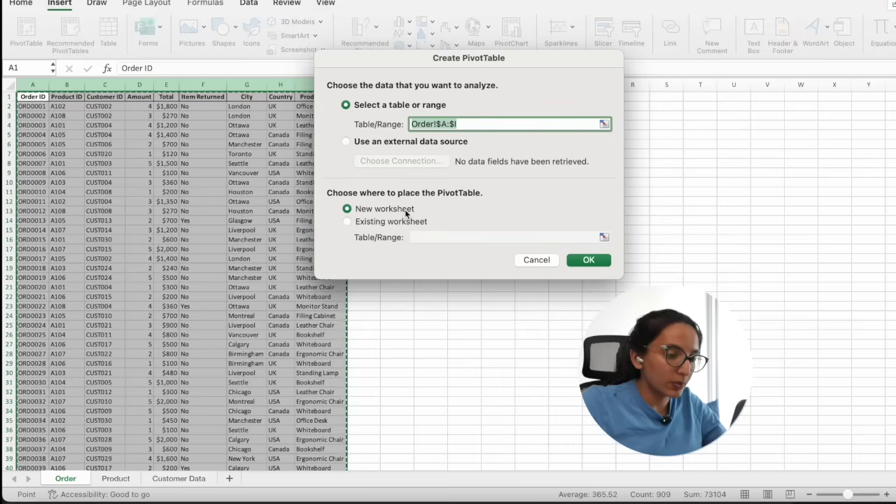
left_click(588, 261)
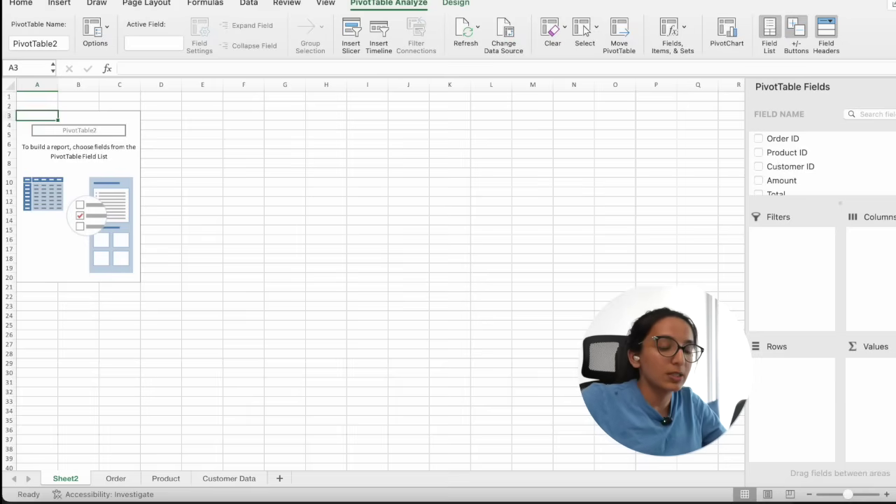
Step: Build the PivotTable with Country as rows and a count of Product Name as values
scroll(822, 163, "down", 3)
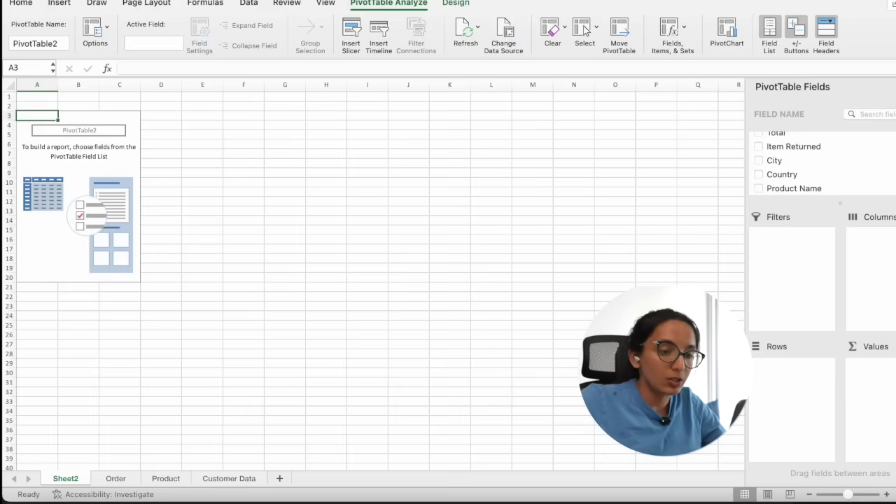
left_click(759, 174)
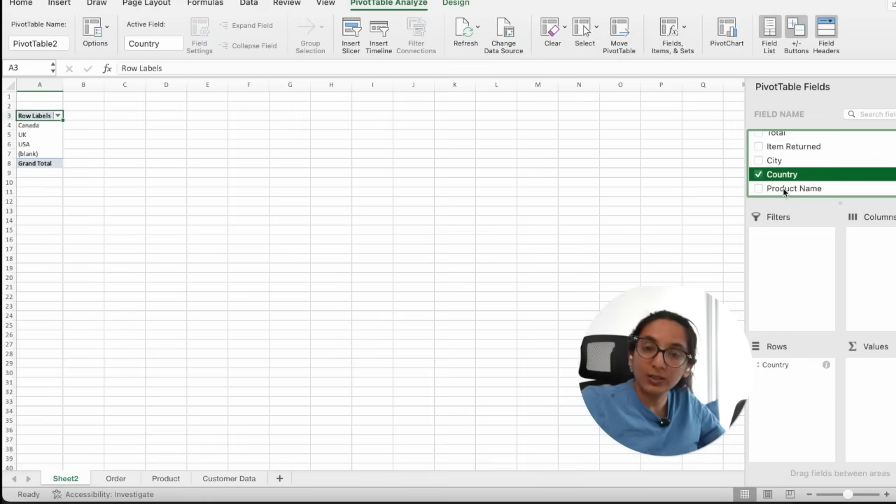
left_click_drag(784, 190, 894, 375)
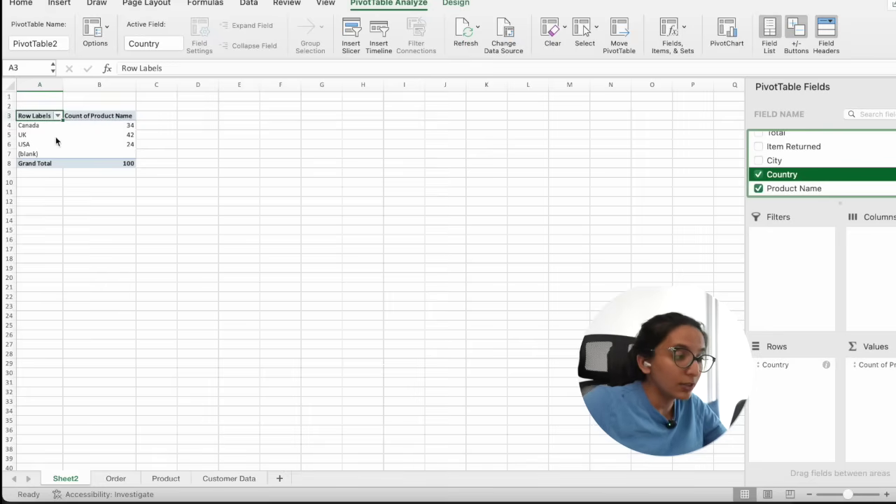
left_click(30, 135)
left_click(88, 140)
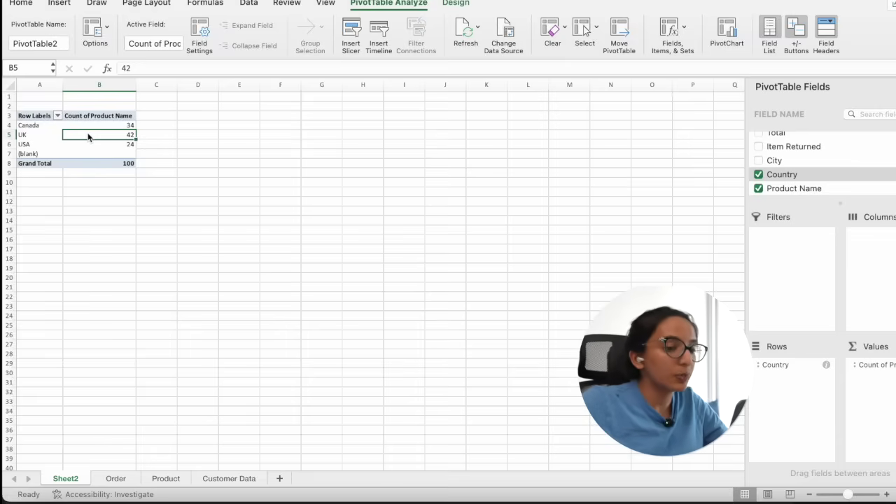
Step: Add Product Name to the PivotTable values a second time and show that count as % of Grand Total
left_click_drag(799, 190, 869, 394)
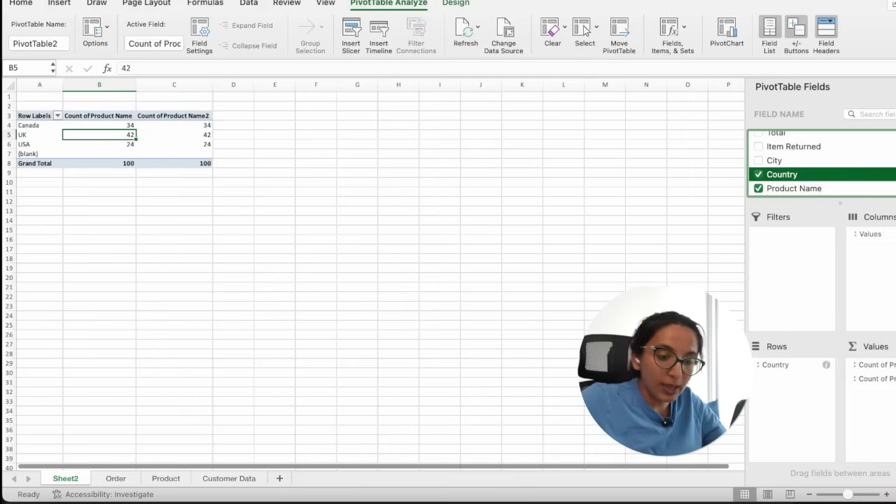
left_click(860, 379)
left_click(784, 495)
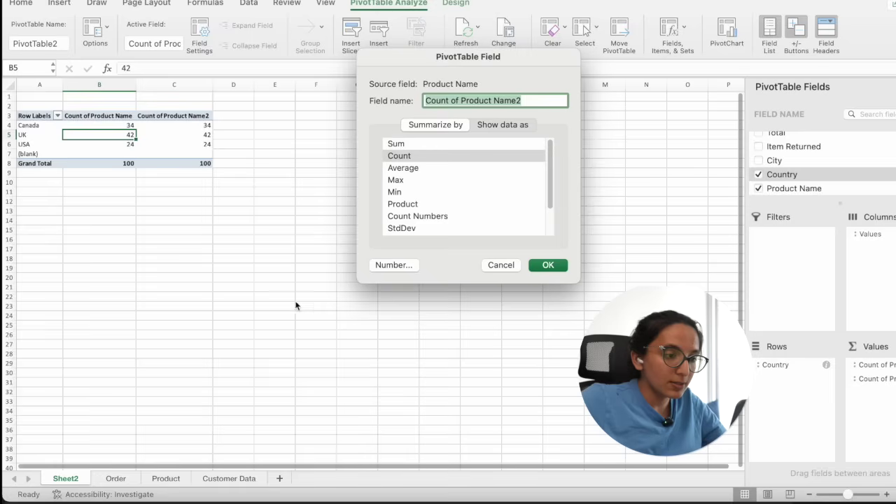
left_click(496, 125)
left_click(430, 149)
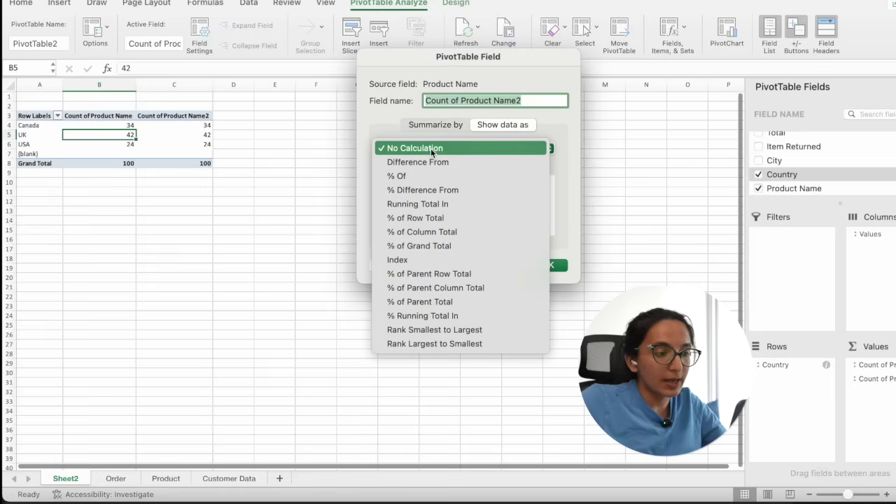
left_click(420, 246)
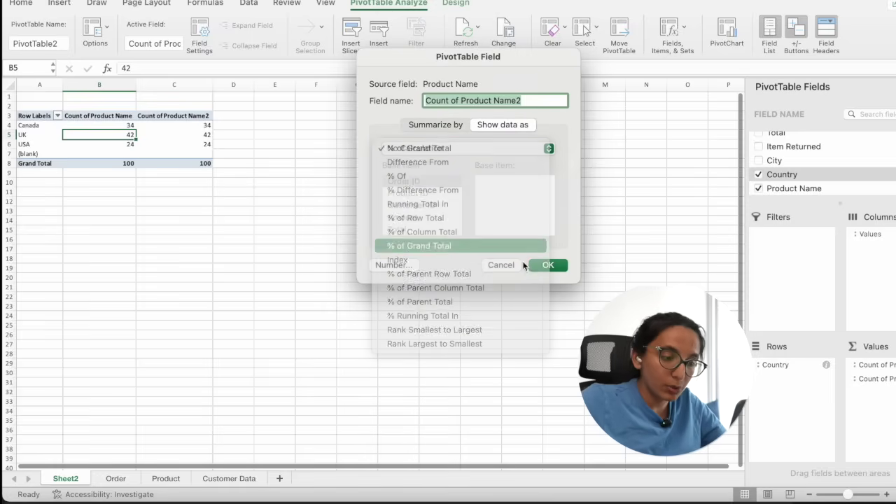
left_click(547, 265)
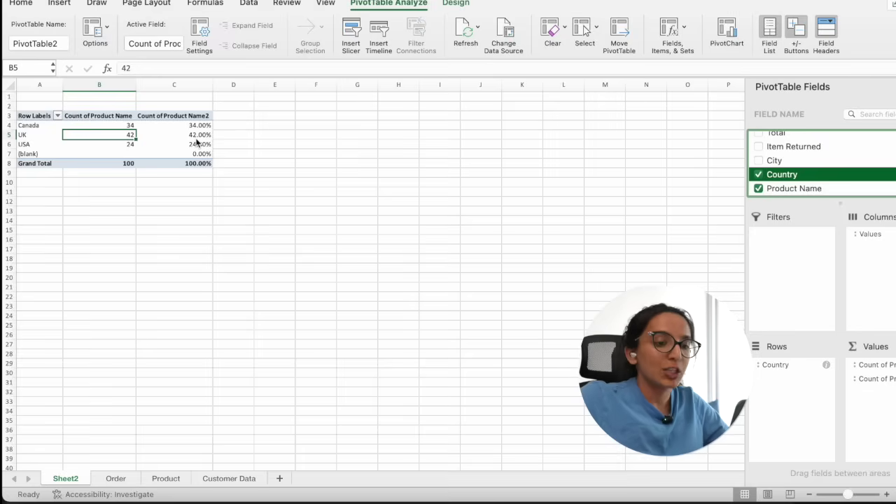
Step: Add City beneath Country in the PivotTable rows and check the cities listed under Canada
left_click_drag(774, 165, 794, 384)
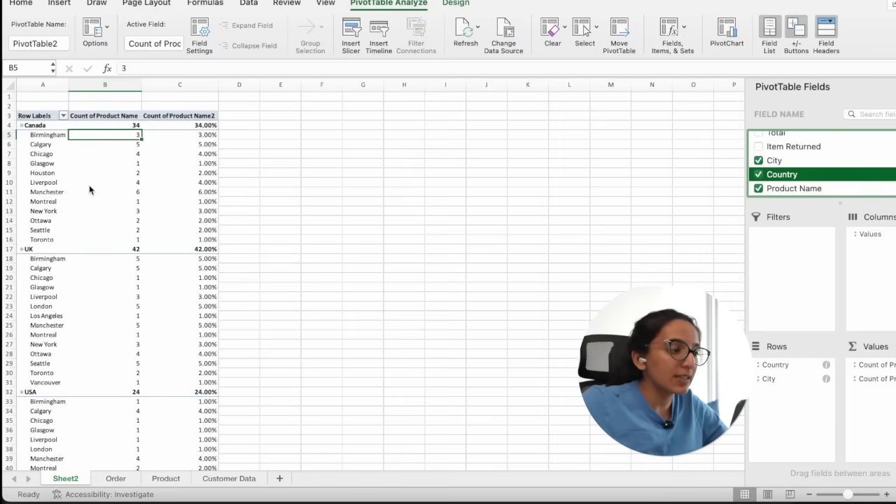
left_click(49, 137)
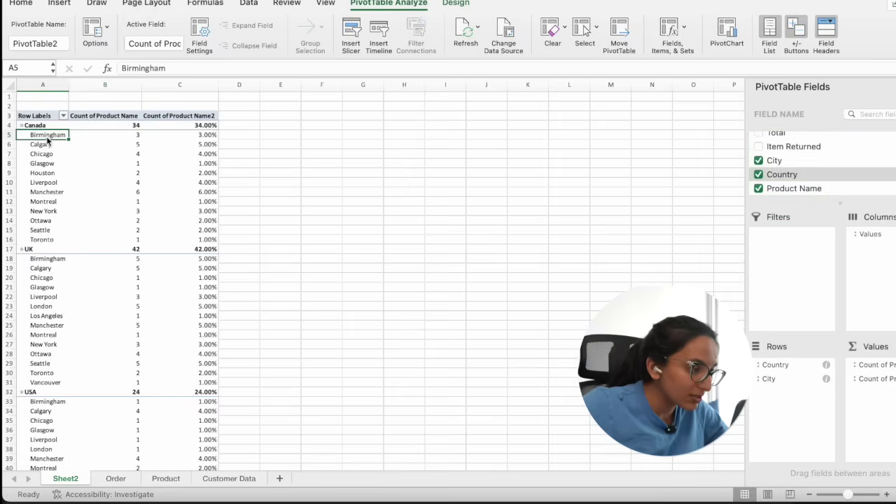
left_click(56, 233)
left_click(57, 204)
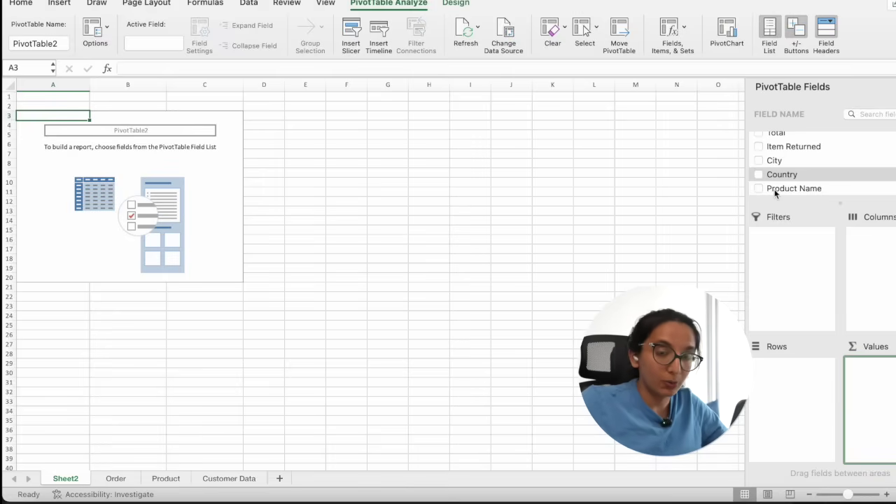
Step: Lay out the cleared PivotTable with Product Name as rows and a count of Product Name as values
left_click_drag(775, 193, 793, 400)
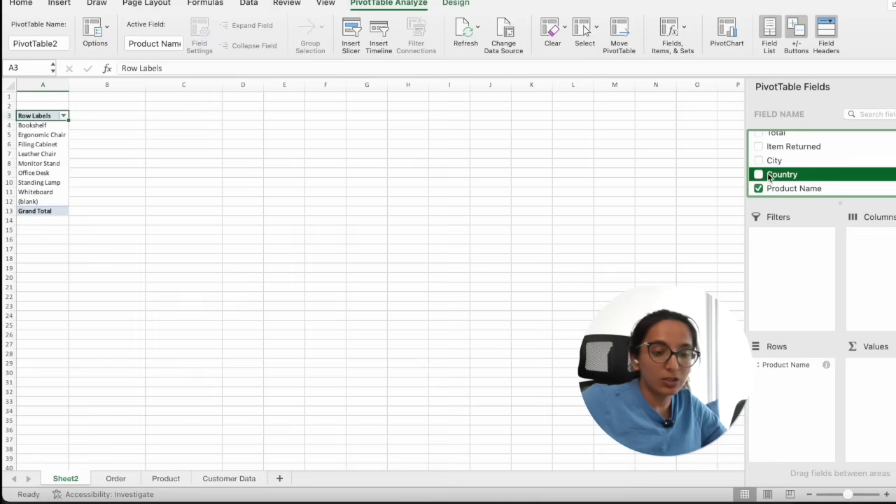
left_click_drag(781, 190, 875, 378)
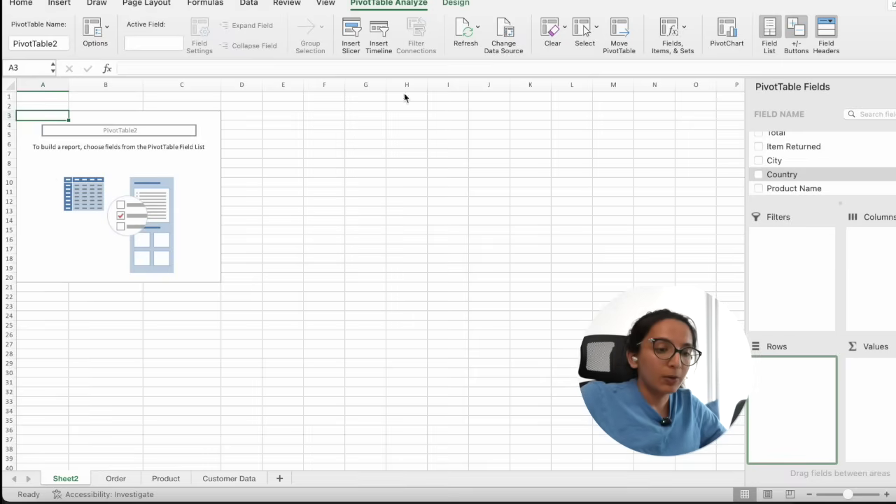
Step: Set the cleared PivotTable's rows to Item Returned with Product Name nested beneath, and add a count of Product Name as values
left_click_drag(789, 147, 800, 396)
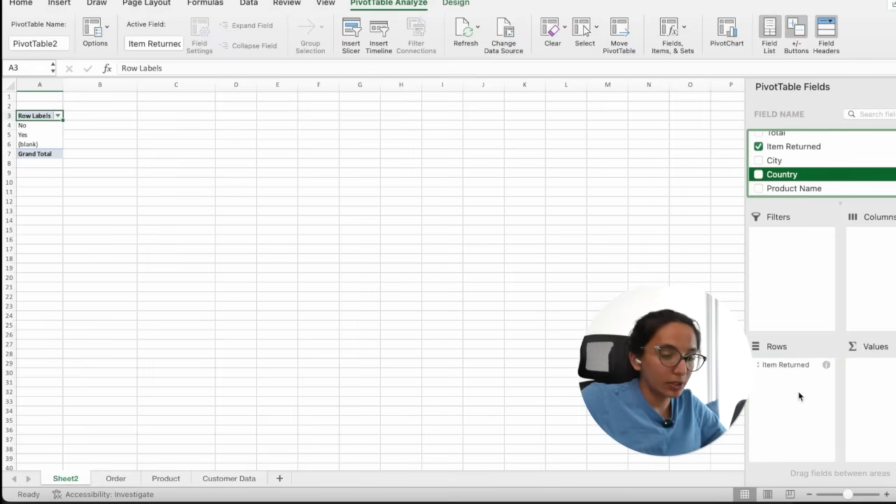
left_click_drag(790, 189, 791, 392)
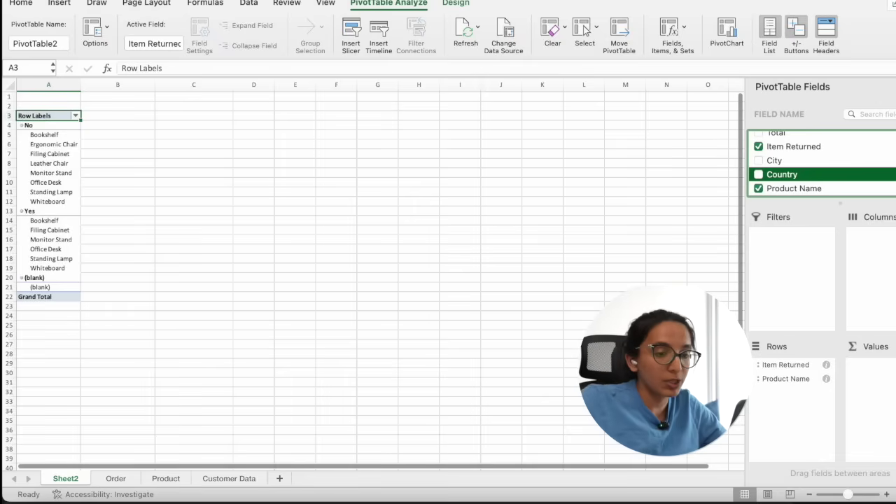
left_click_drag(805, 188, 889, 410)
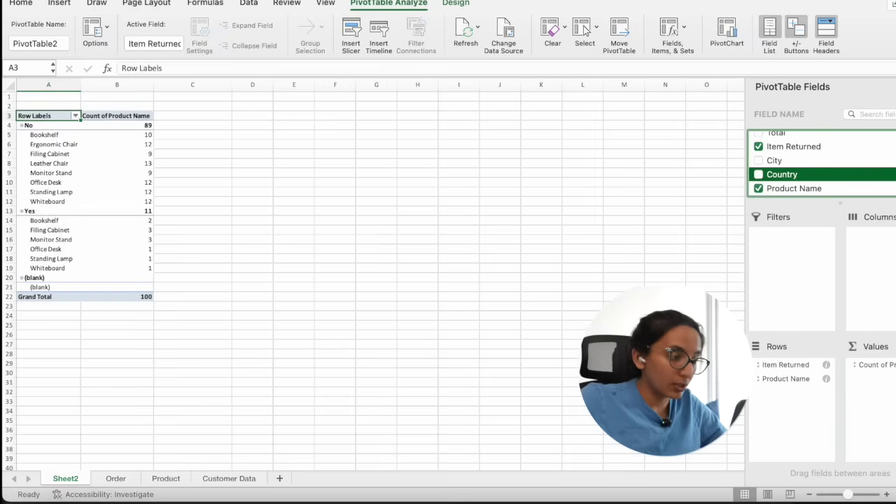